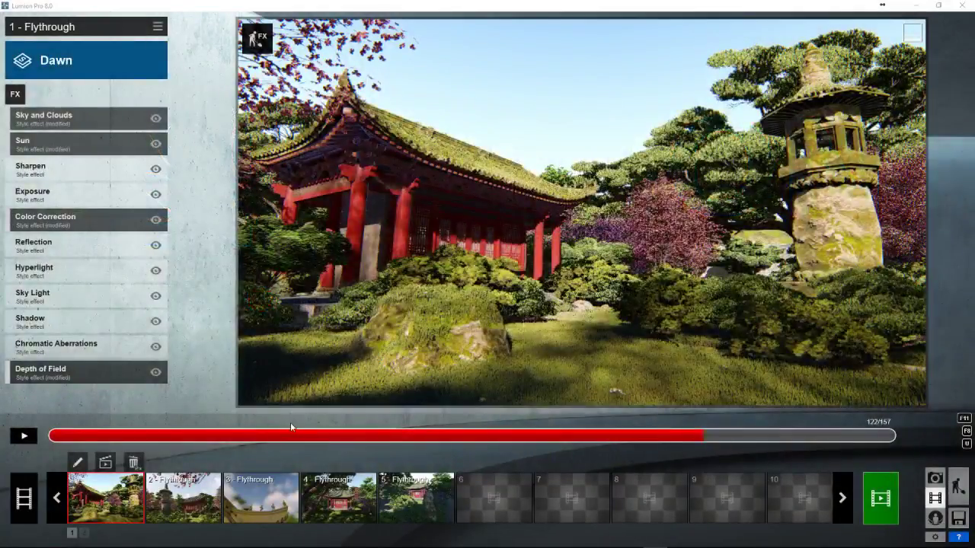
Scrub the Flythrough clip back to frame 70 and open its image-sequence render settings for a custom range
drag(283, 436, 428, 436)
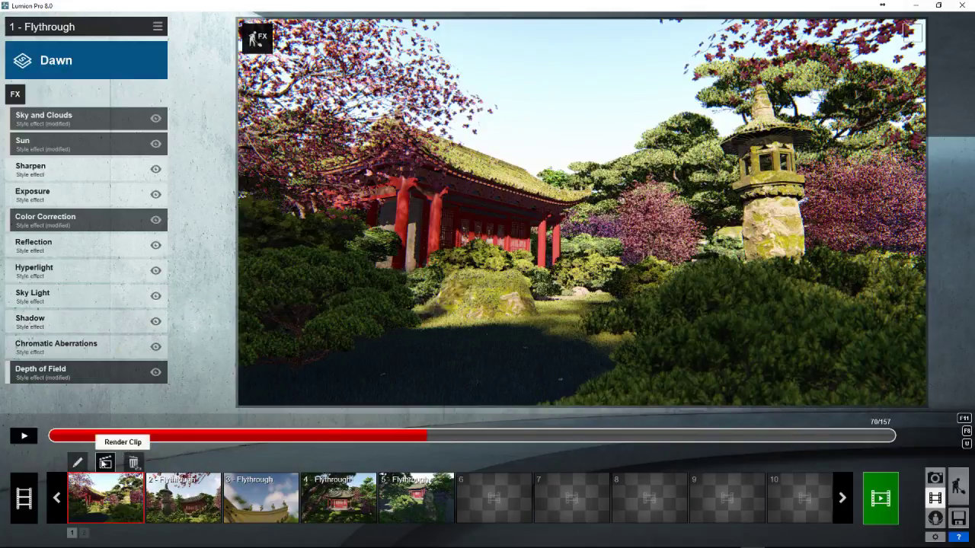
click(105, 462)
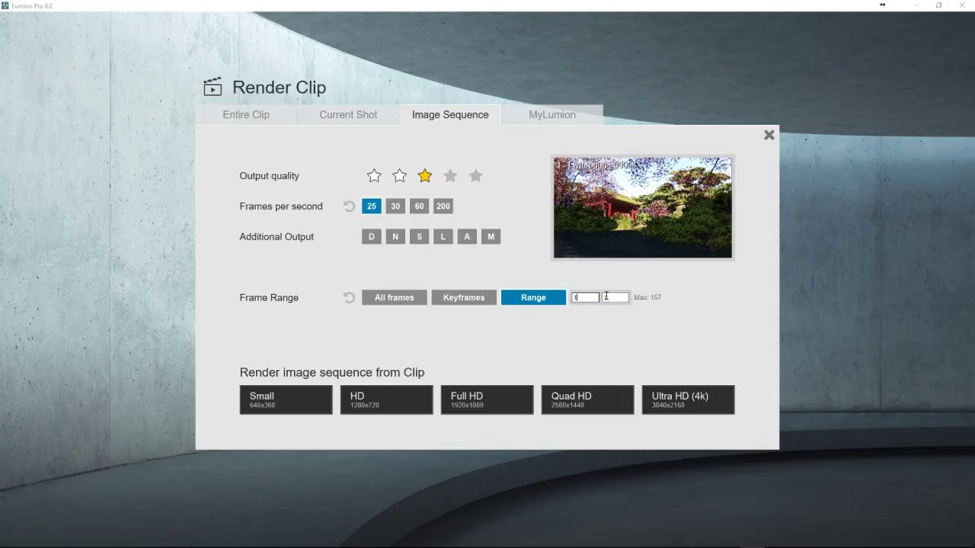
Render the image sequence at Full HD 1920x1080 as a JPG named '1080' on the Desktop
text(8)
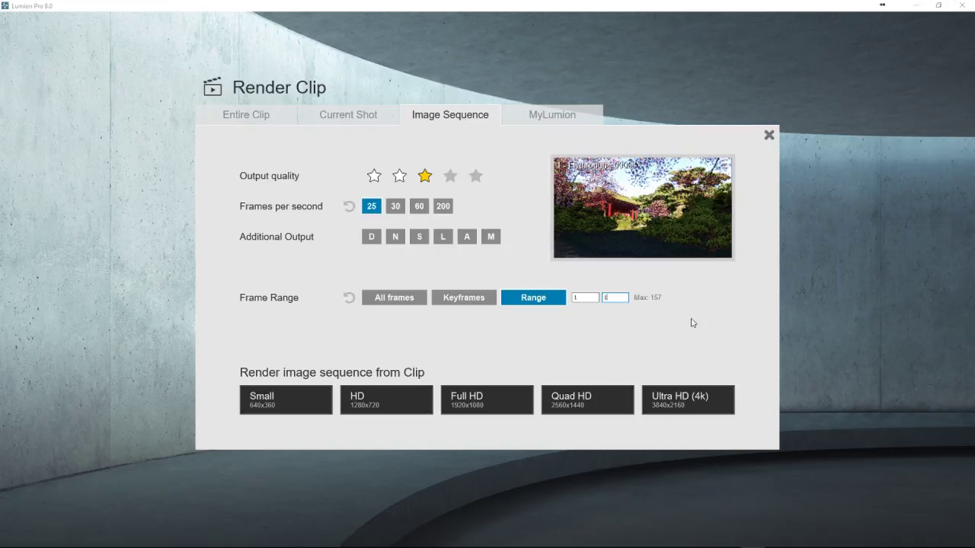
click(496, 400)
text(1080)
key(Return)
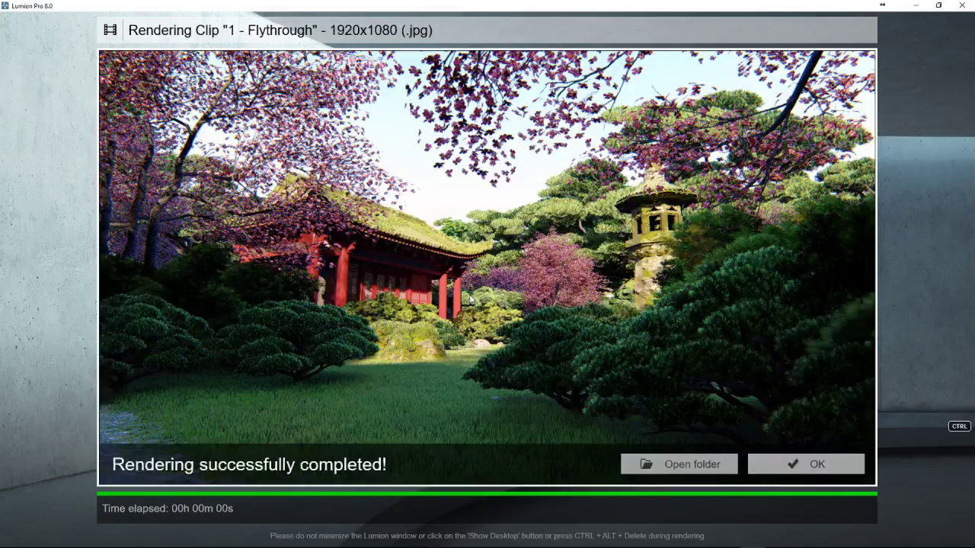
click(800, 462)
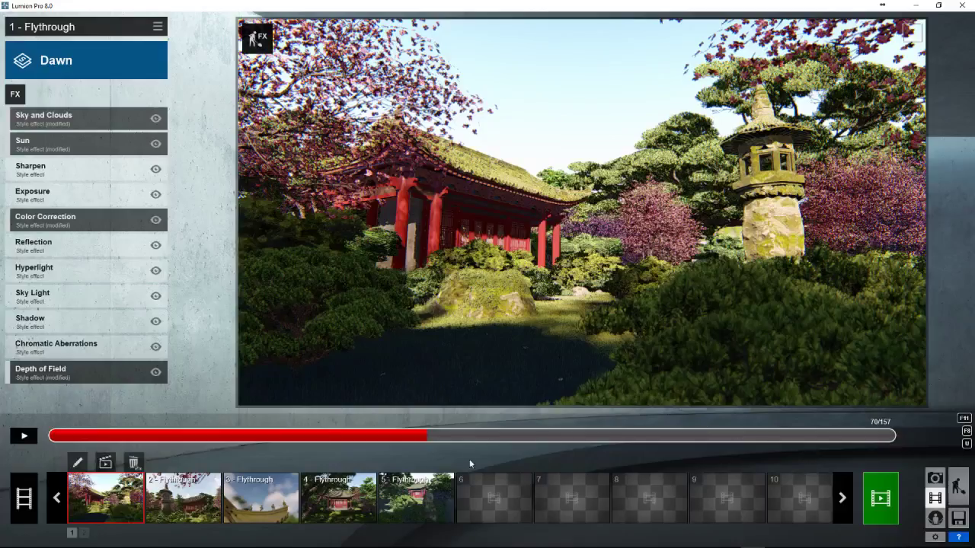
Render the sequence again at Quad HD 2560x1440, saving it as '1440'
click(878, 501)
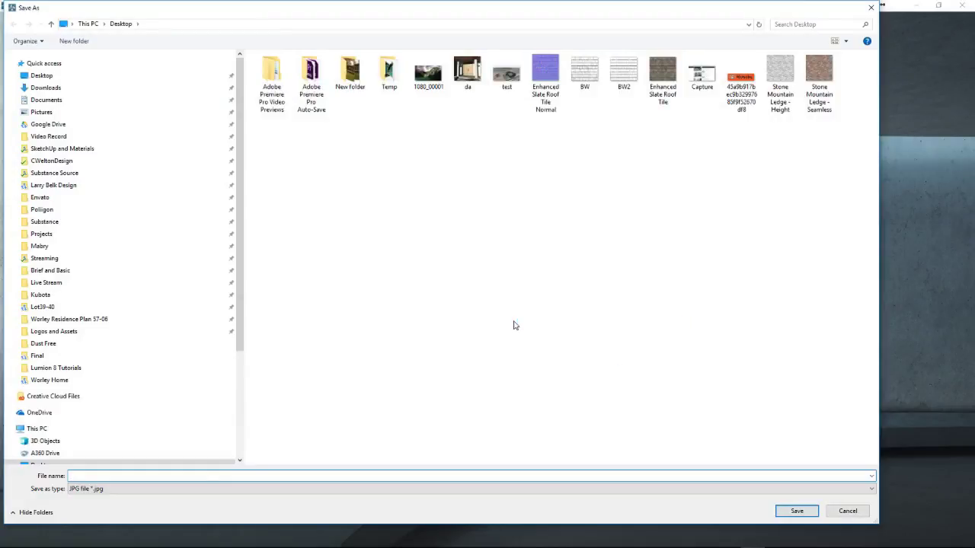
text(1440)
key(Return)
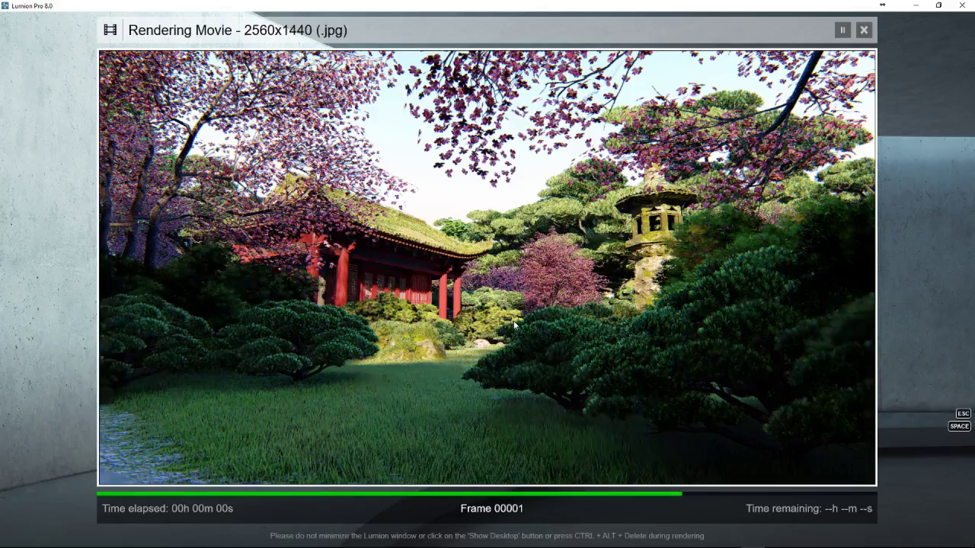
click(817, 463)
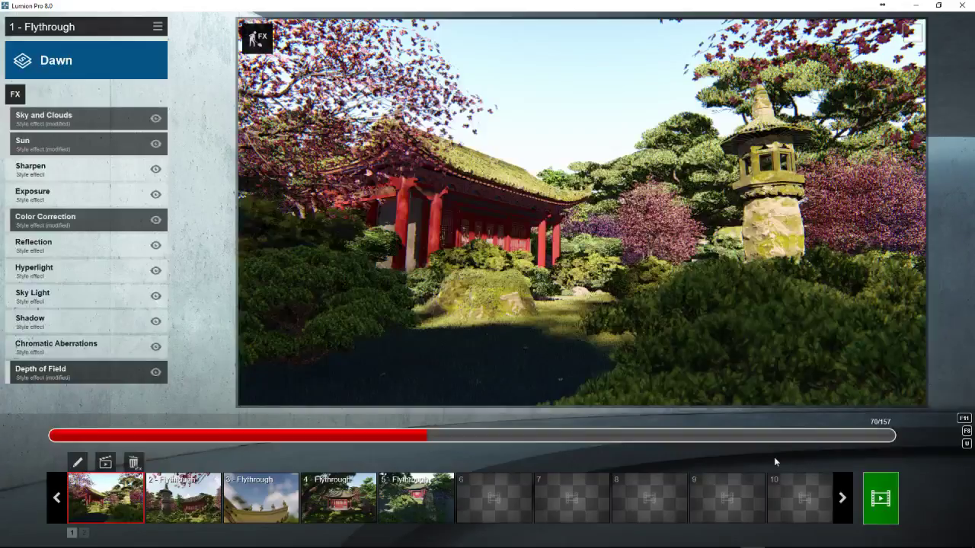
Render a third time at Ultra HD 4K 3840x2160 to the Desktop
click(872, 498)
click(679, 398)
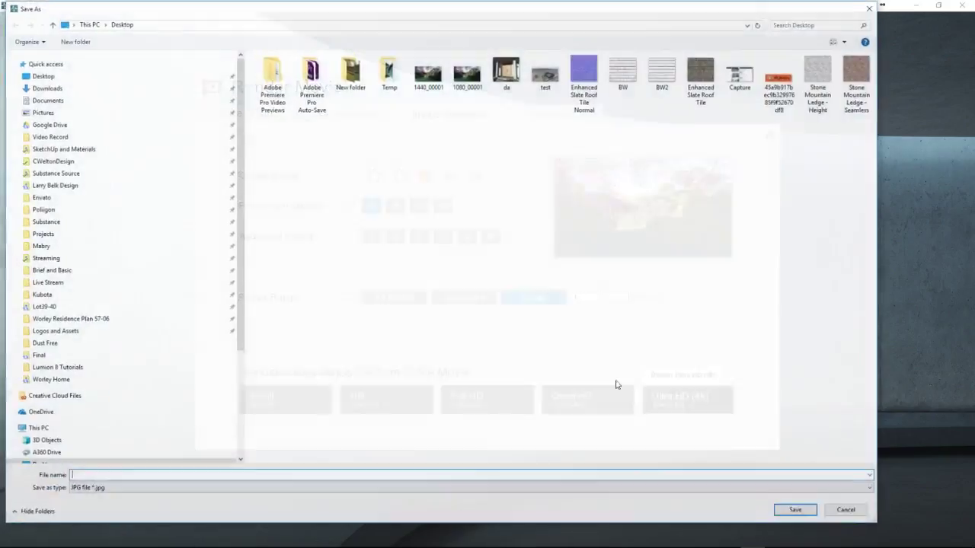
text(1)
key(Return)
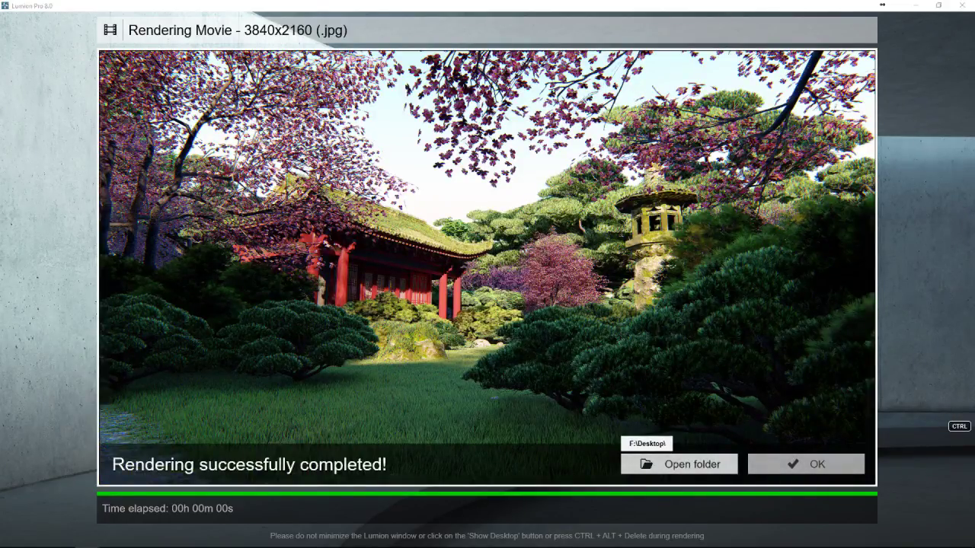
Place the 1080_00001, 1440_00001 and 4k_00001 JPGs into Untitled-1 as three separate layers
click(293, 539)
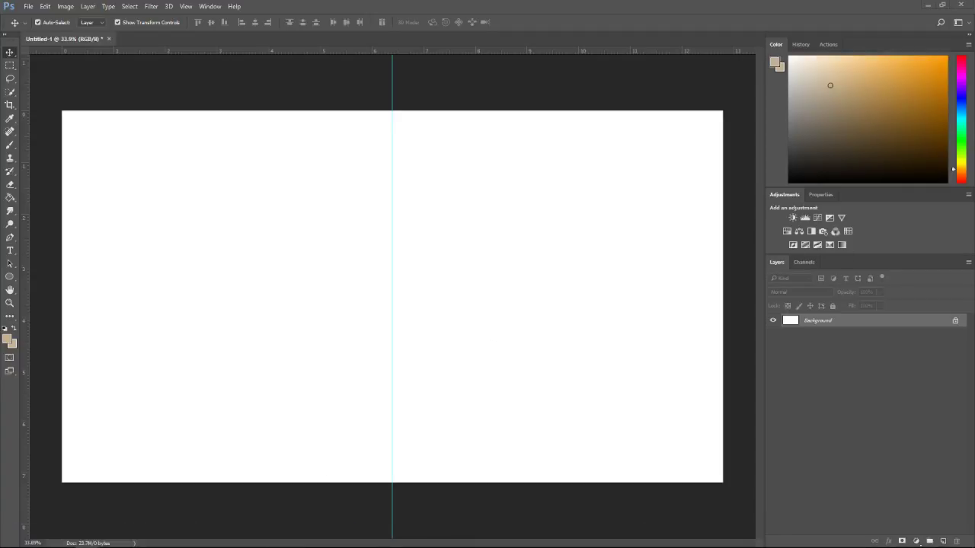
drag(658, 317, 551, 297)
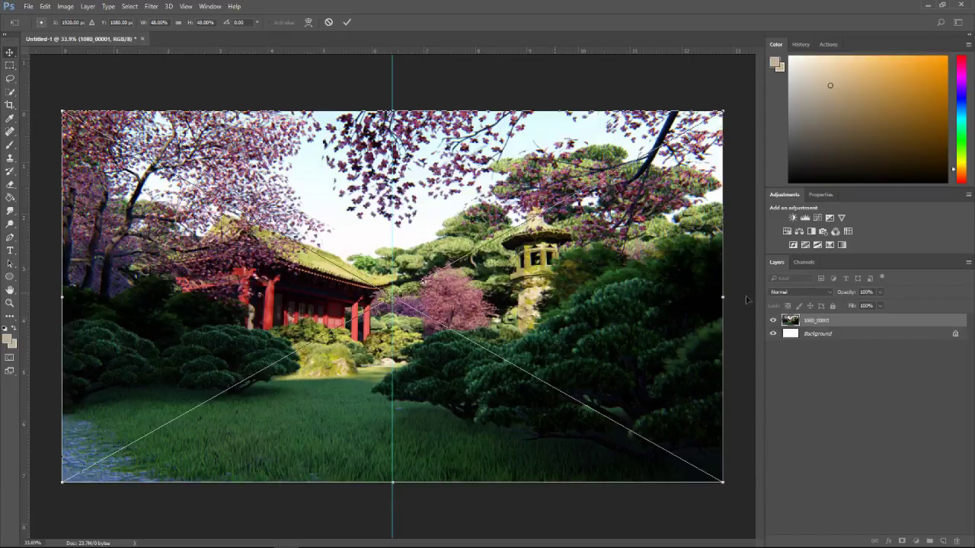
key(Return)
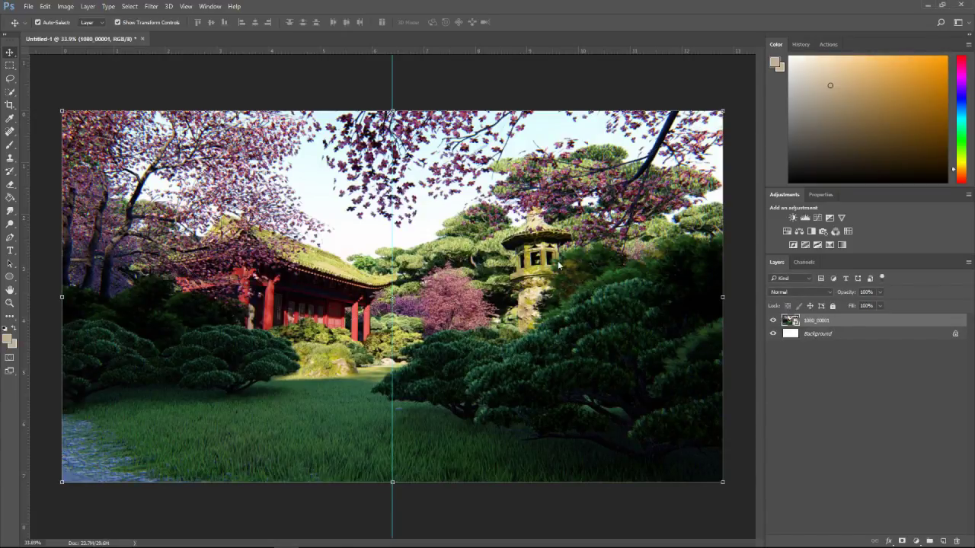
key(Return)
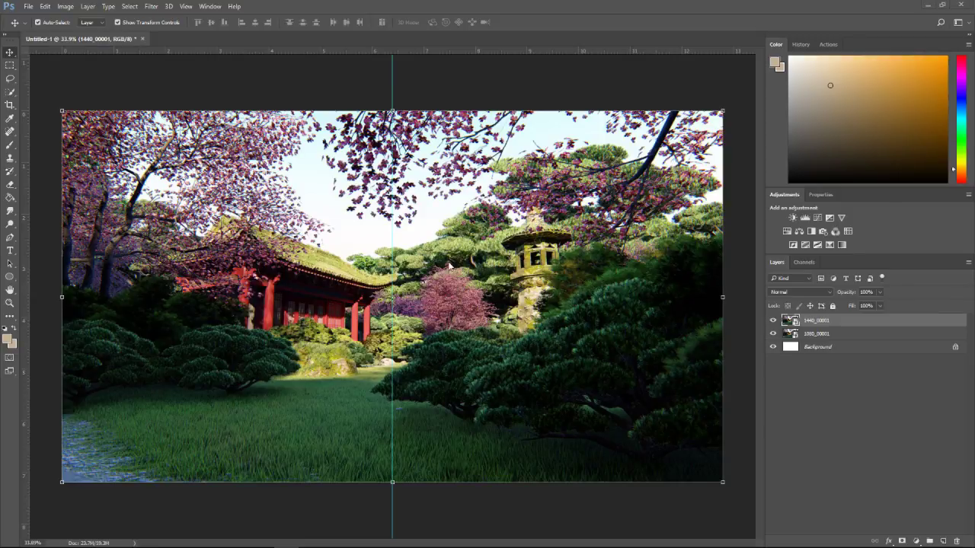
key(Return)
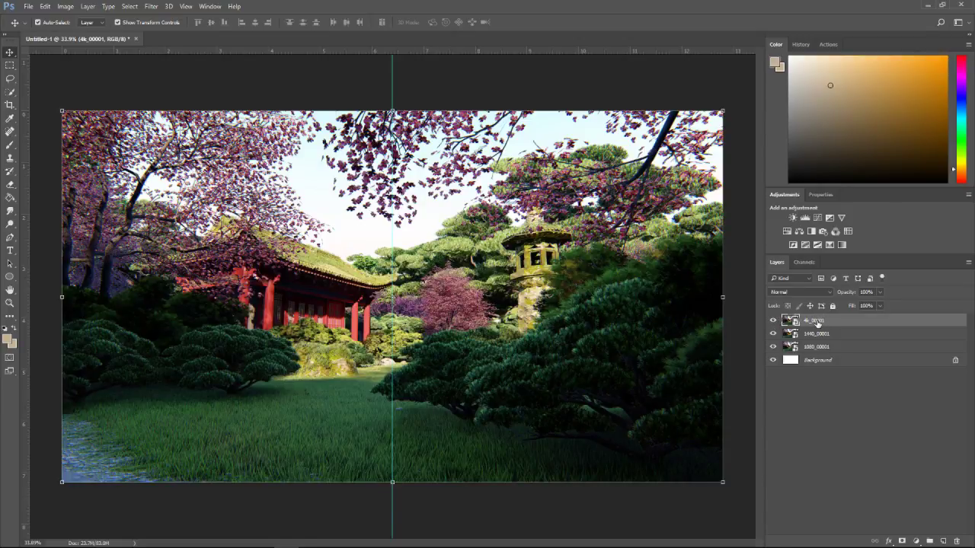
Hide the 4k_00001 and 1440_00001 layers and zoom into the temple windows on the 1080 render
click(773, 320)
click(774, 334)
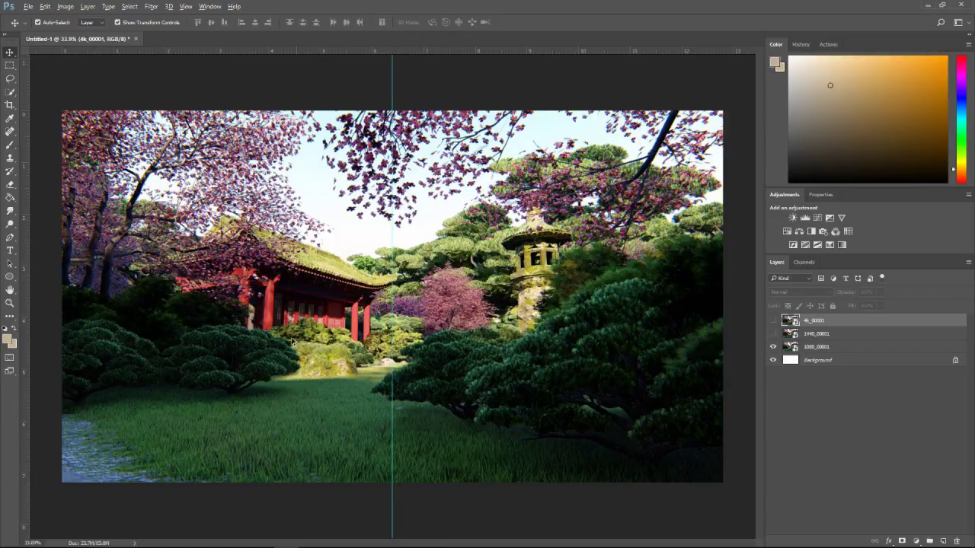
alt+scroll(288, 346, up, 2)
alt+scroll(288, 314, up, 2)
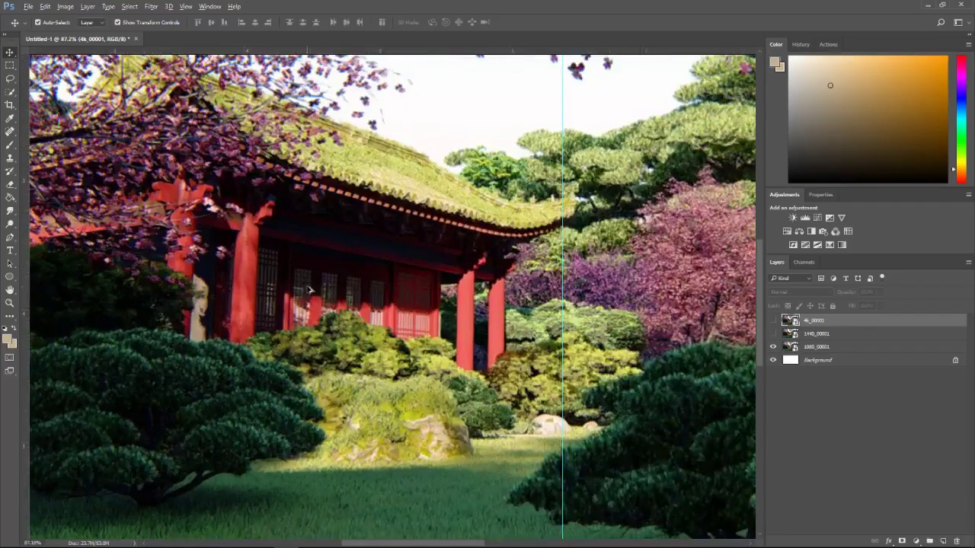
alt+scroll(309, 289, up, 2)
alt+scroll(348, 202, up, 2)
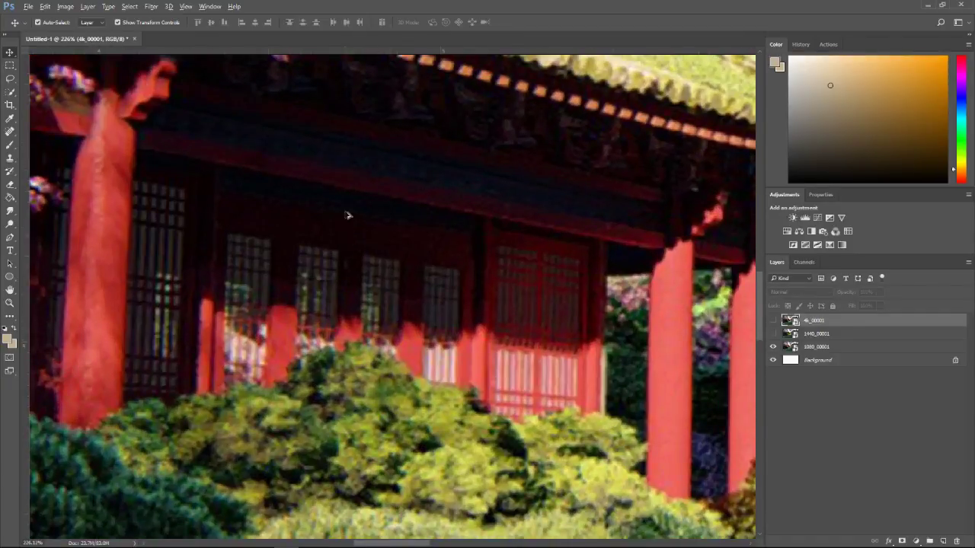
alt+scroll(356, 194, down, 2)
alt+scroll(352, 303, down, 3)
alt+scroll(353, 319, down, 2)
alt+scroll(355, 329, down, 2)
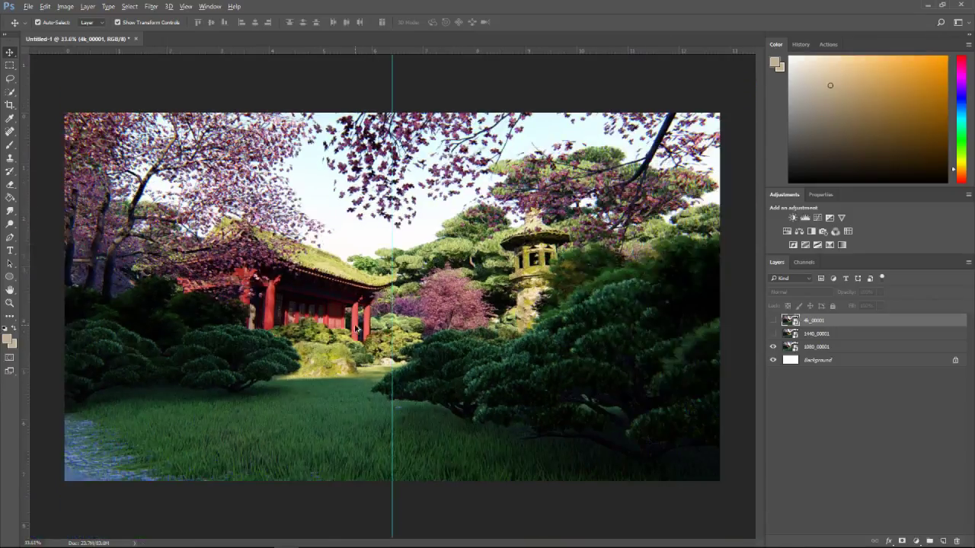
alt+scroll(308, 320, up, 2)
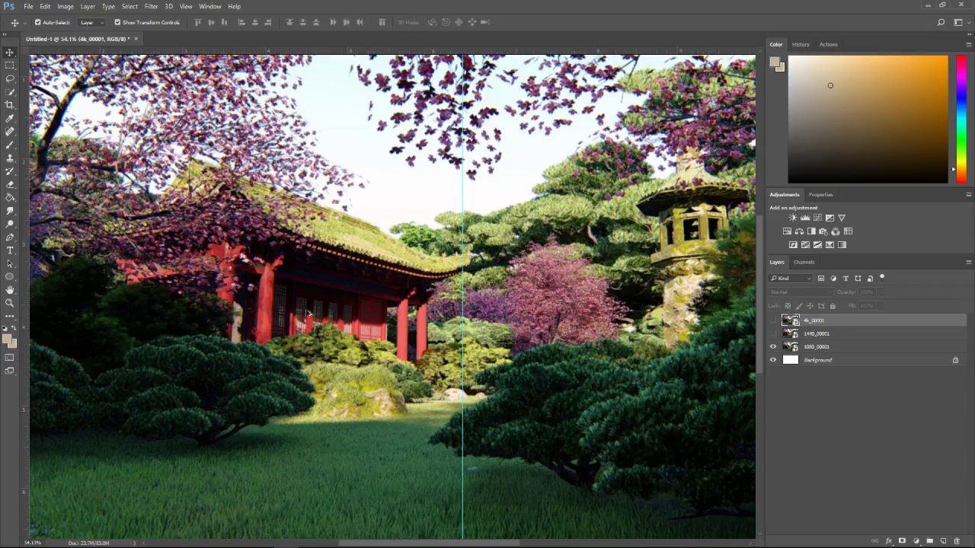
alt+scroll(314, 317, up, 2)
alt+scroll(315, 317, up, 1)
alt+scroll(332, 311, up, 1)
alt+scroll(332, 311, up, 1)
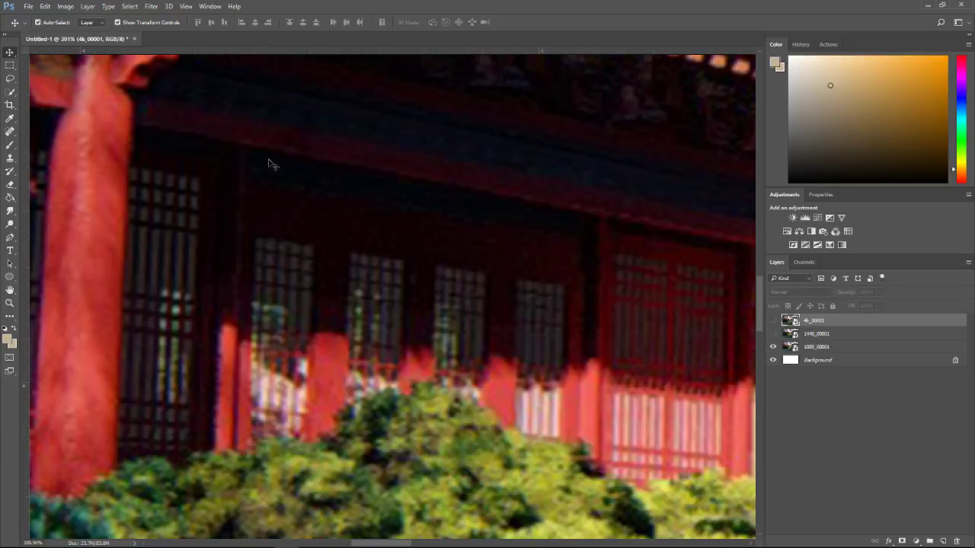
alt+scroll(237, 333, up, 1)
alt+scroll(236, 334, up, 1)
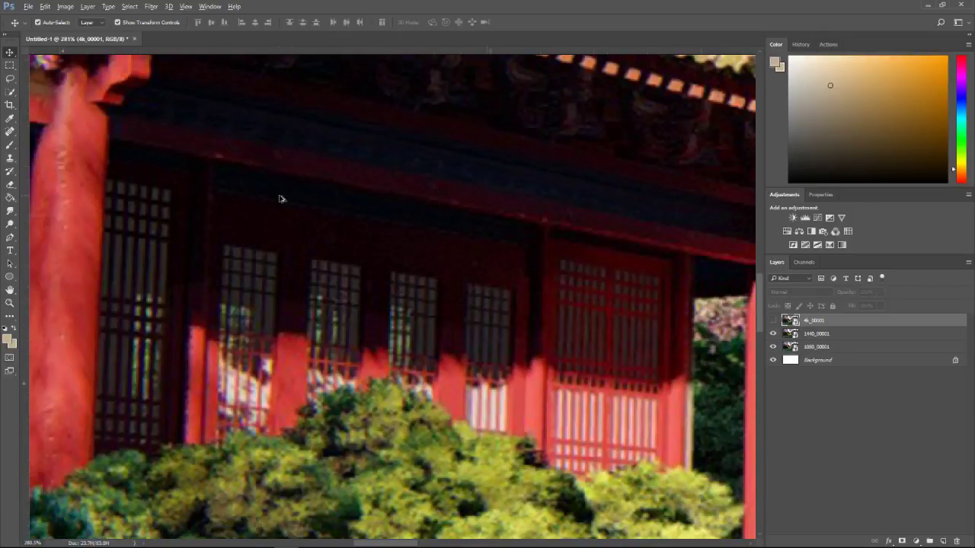
Flick the 1440_00001 layer off and on, then show 4k_00001 again to compare window detail
click(773, 333)
click(773, 334)
click(773, 321)
alt+scroll(219, 188, up, 1)
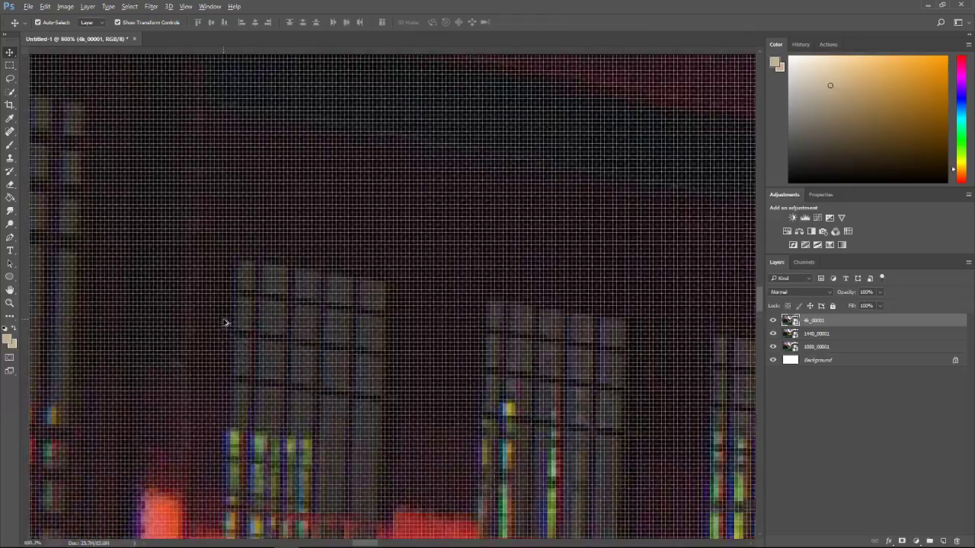
alt+scroll(226, 323, down, 10)
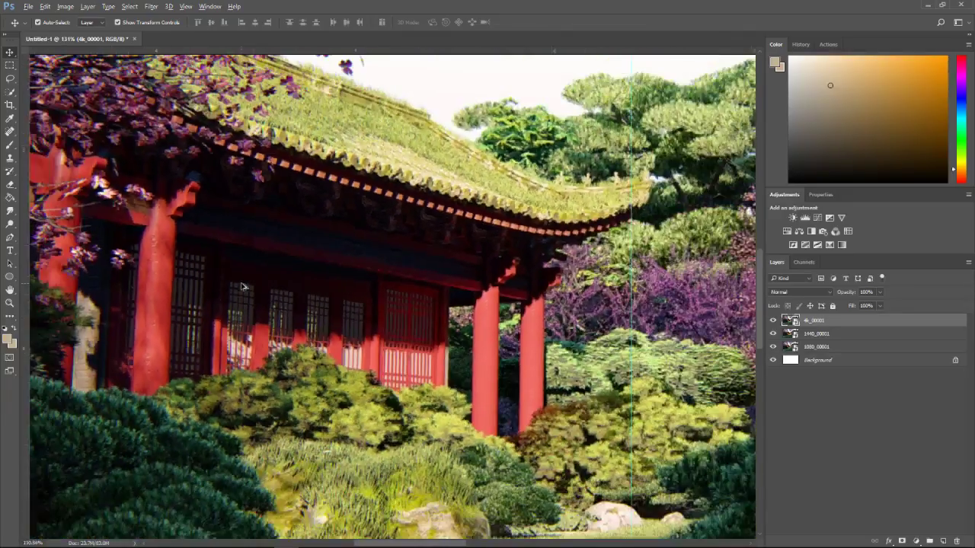
alt+scroll(242, 286, up, 9)
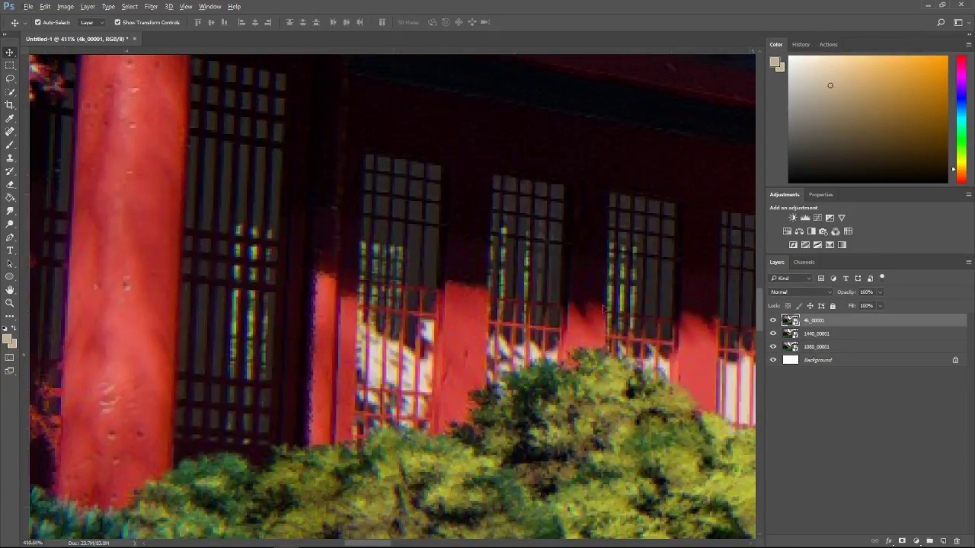
Toggle the 4k_00001 and 1440_00001 layers once more, ending with all renders visible and zoomed out
click(774, 319)
click(773, 334)
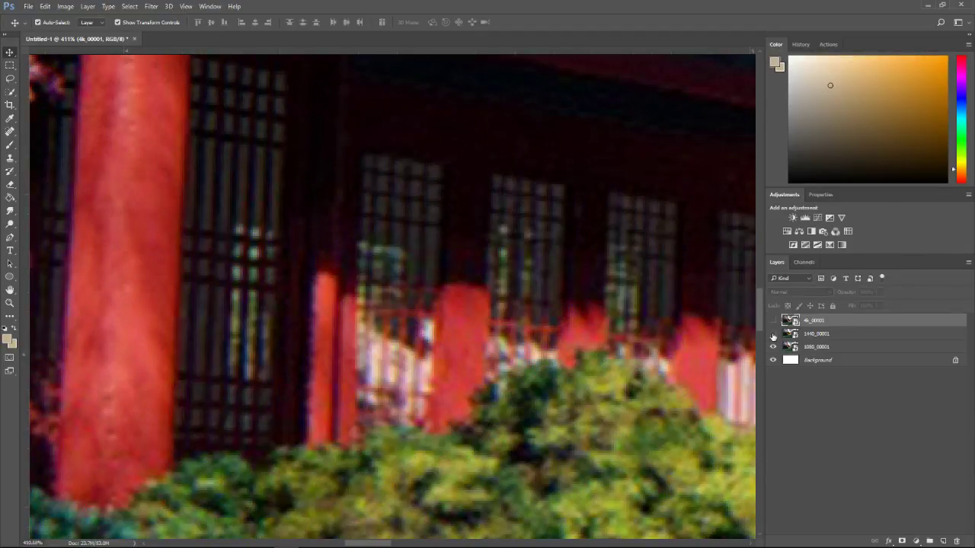
click(773, 334)
click(773, 320)
alt+scroll(411, 259, down, 6)
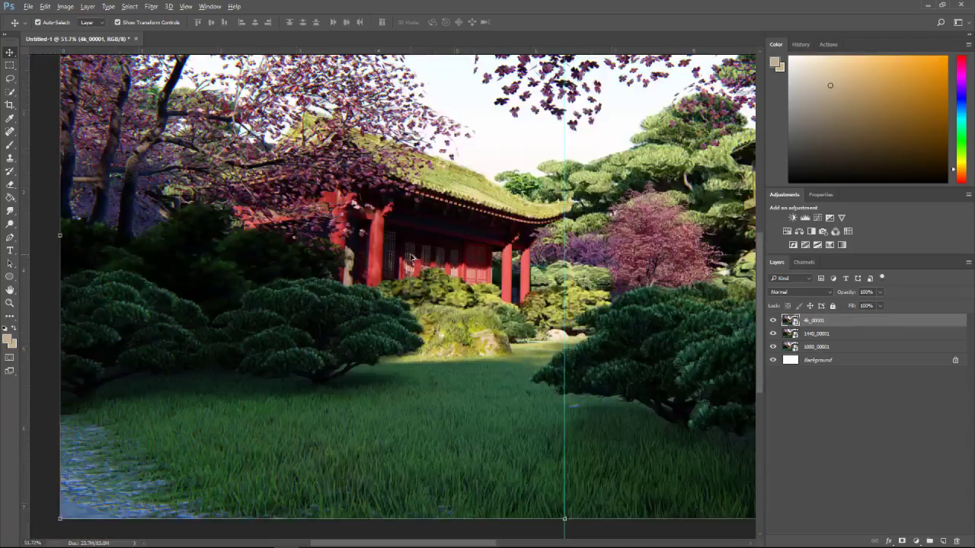
alt+scroll(411, 259, down, 4)
alt+scroll(416, 281, up, 3)
alt+scroll(419, 307, down, 2)
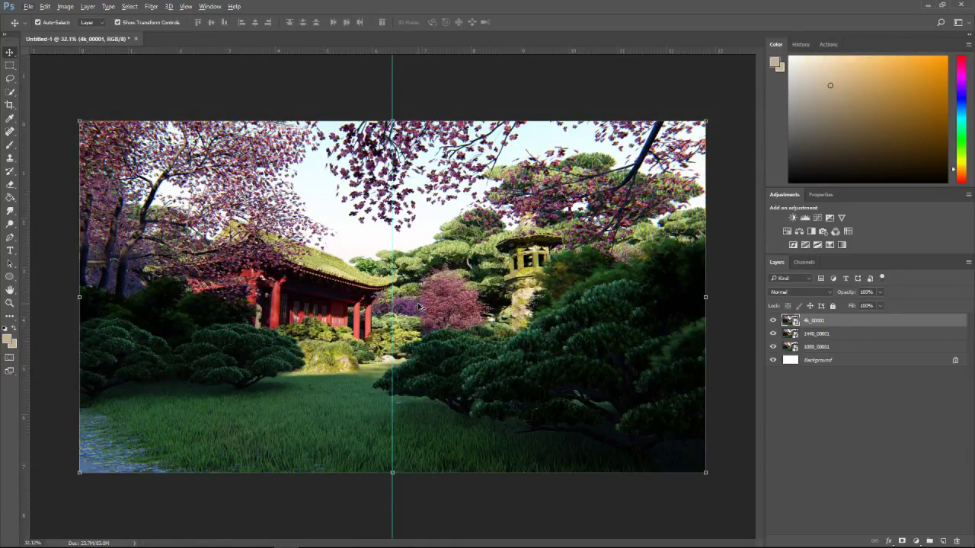
Select the 1080_00001 layer and scale it down to the top-left quarter of the canvas
click(846, 380)
click(838, 348)
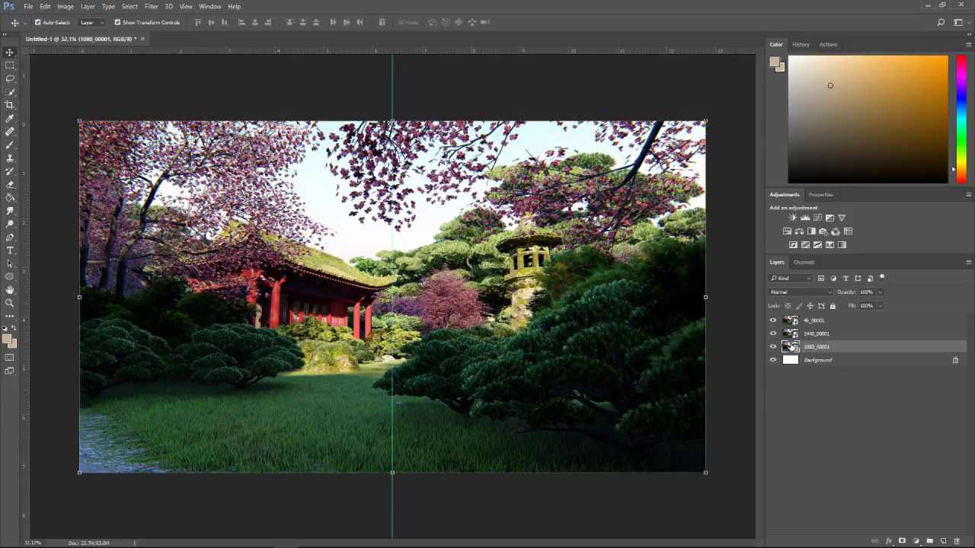
drag(707, 473, 394, 297)
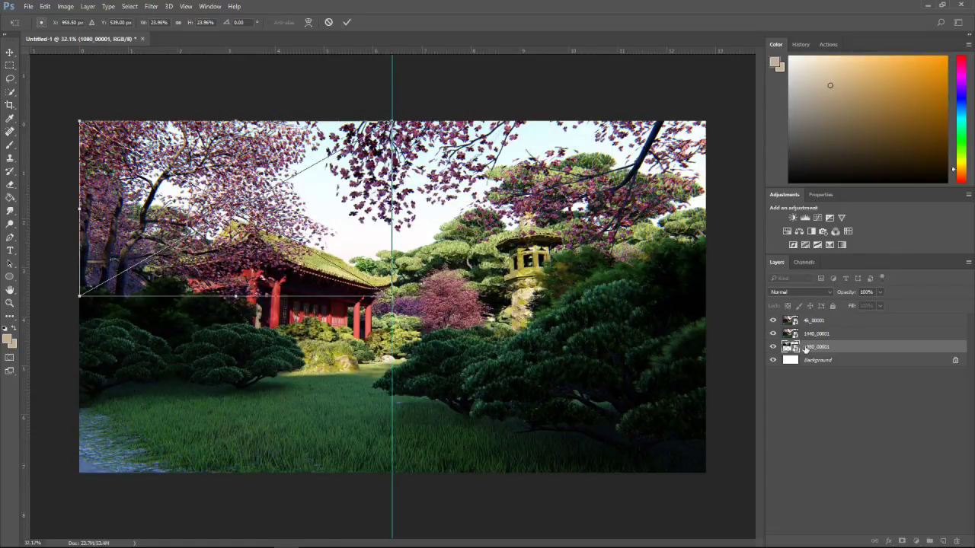
Move the 1080_00001 layer to the top of the layer stack and deselect it
drag(813, 342, 815, 321)
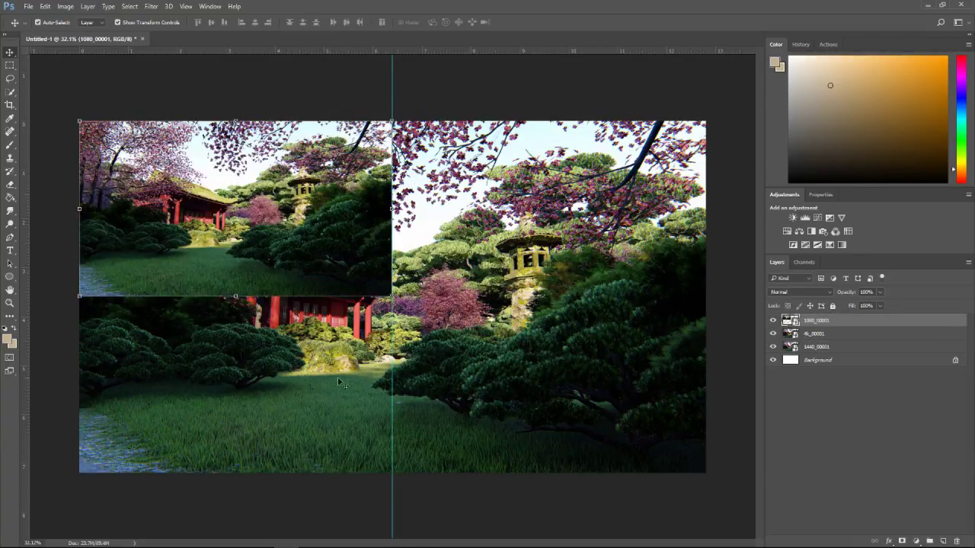
click(710, 96)
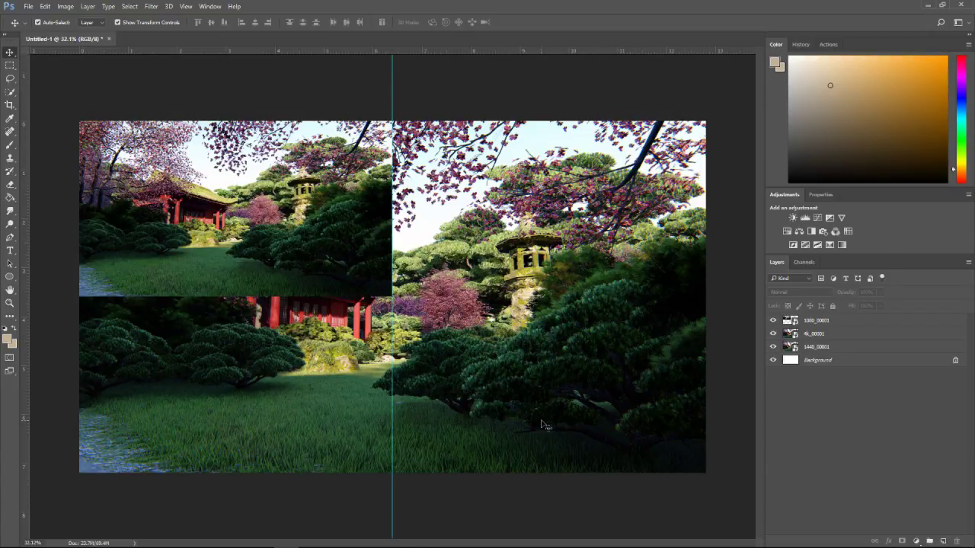
mouse_move(286, 546)
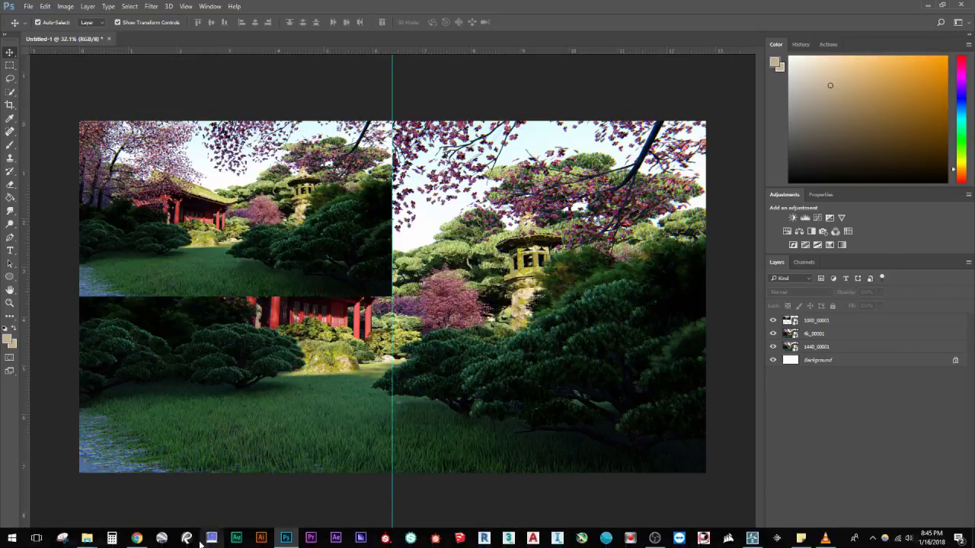
Switch back to Lumion, showing the Flythrough clip at frame 70 of 157
click(752, 539)
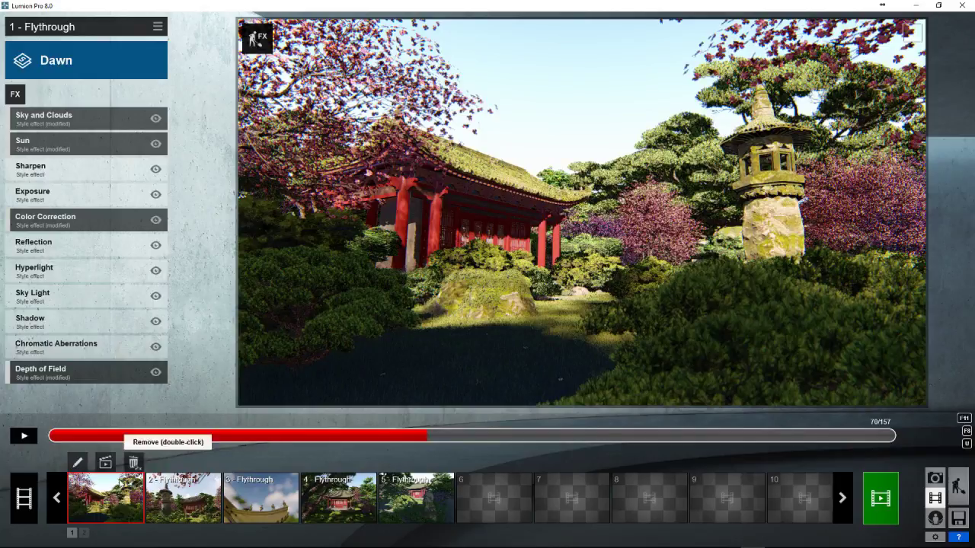
Open the Image Sequence render settings and review quality, fps, frame range and resolution, entering 1, 6 and 1
click(106, 462)
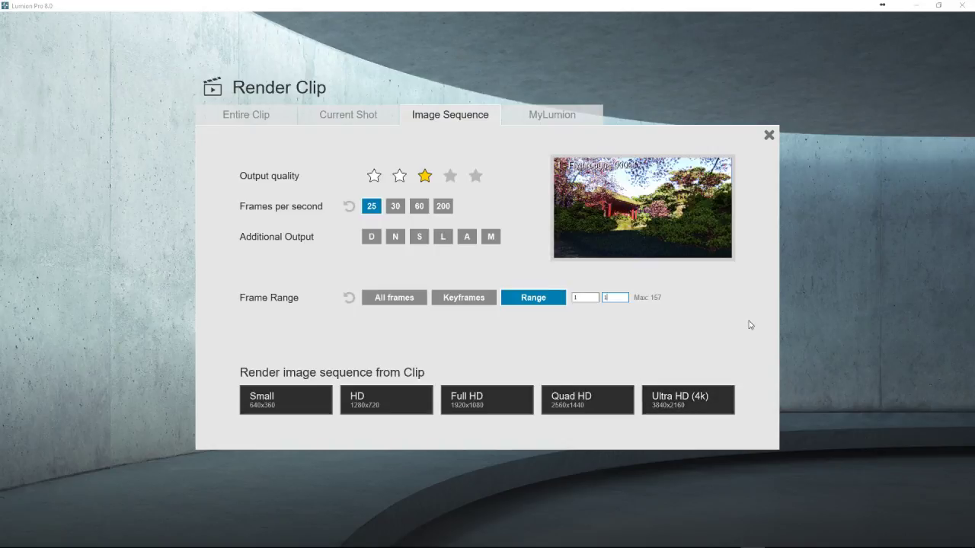
text(1)
text(6)
text(1)
Close the render settings and scrub the Flythrough clip forward to frame 79, then back to 67
click(769, 135)
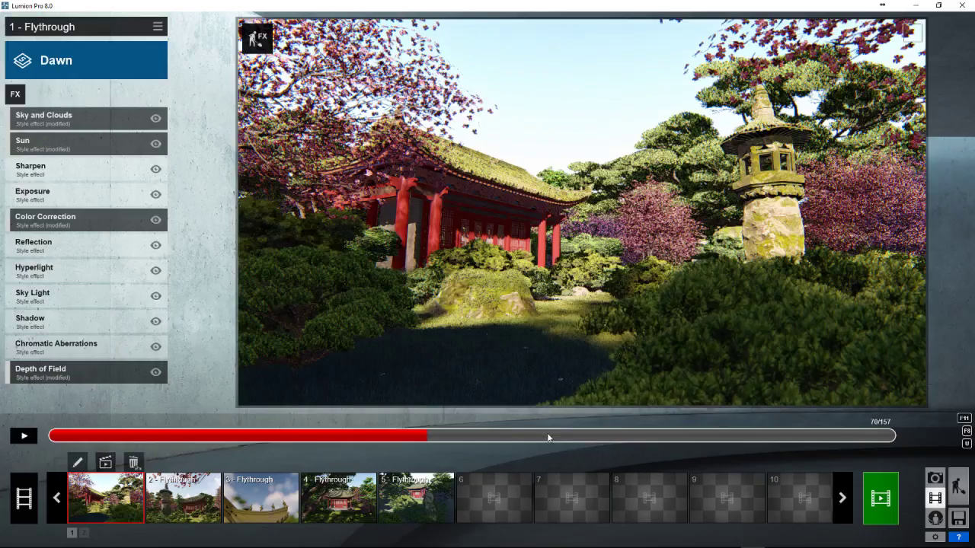
drag(429, 436, 491, 447)
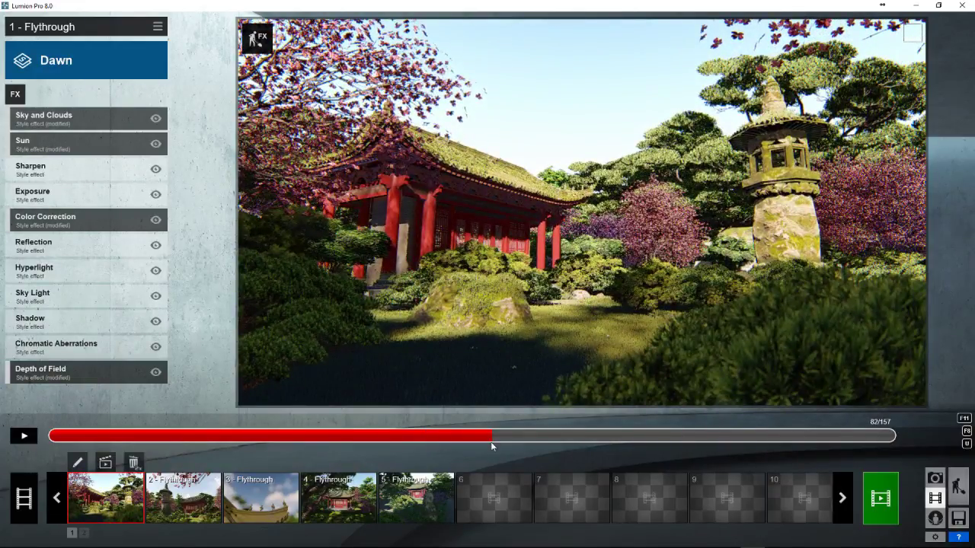
drag(491, 447, 409, 454)
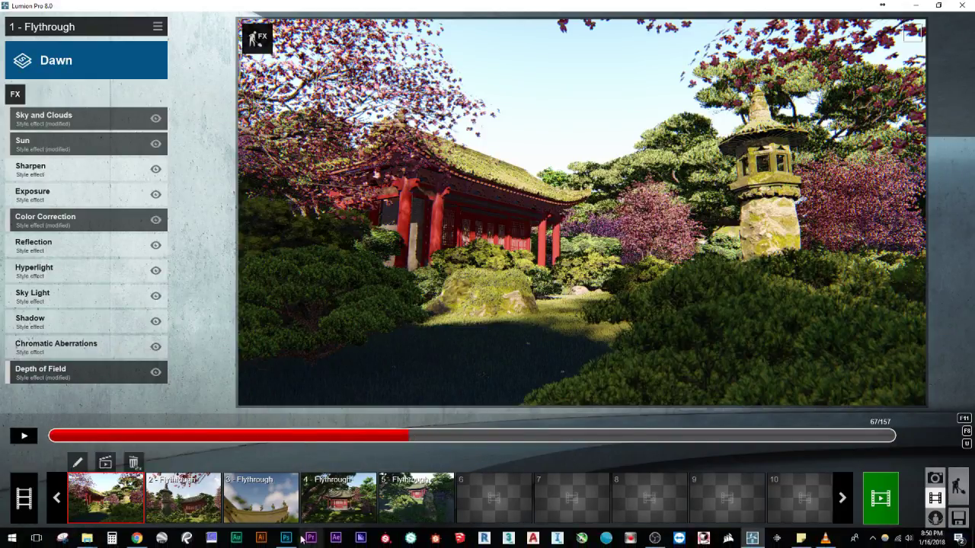
click(286, 537)
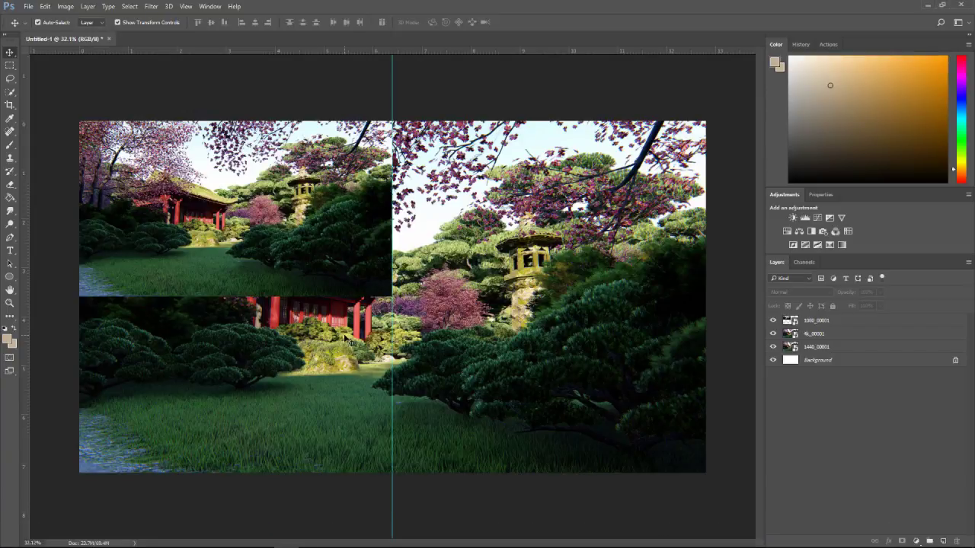
alt+scroll(518, 343, up, 3)
alt+scroll(518, 290, up, 3)
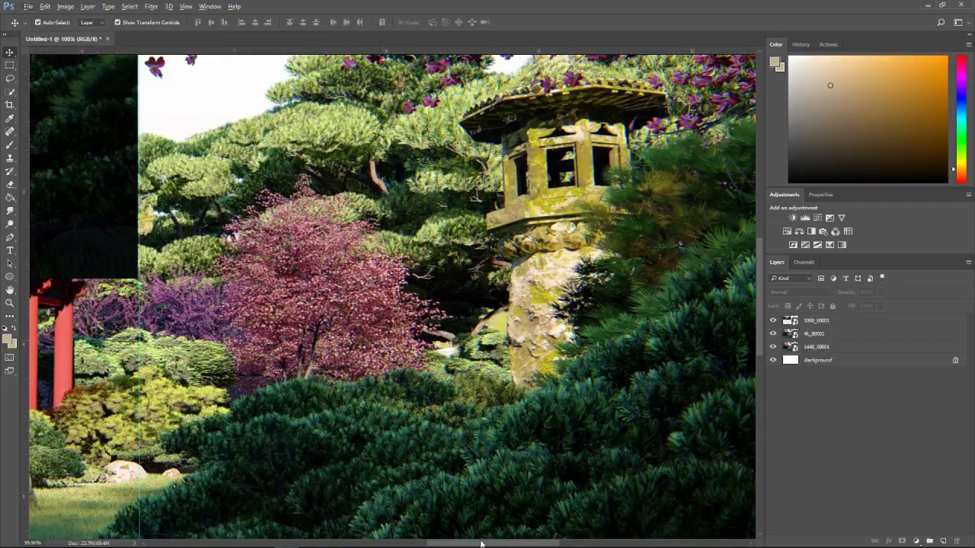
drag(483, 544, 451, 543)
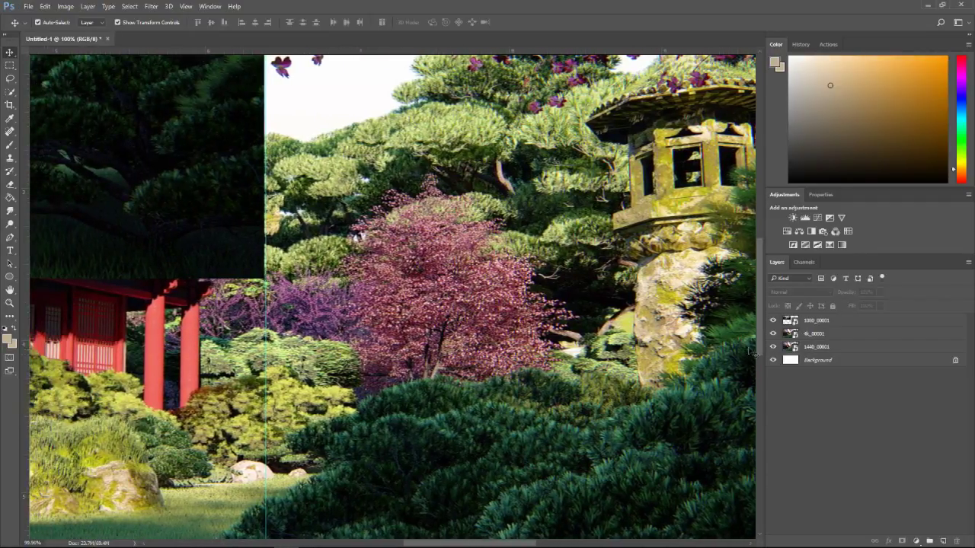
click(774, 320)
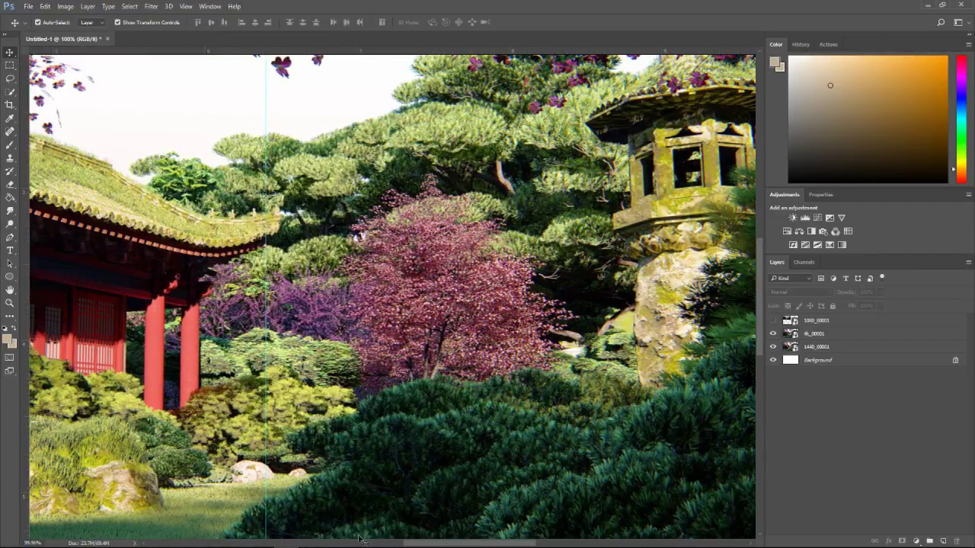
drag(429, 546, 395, 545)
alt+scroll(424, 400, down, 5)
alt+scroll(466, 396, up, 3)
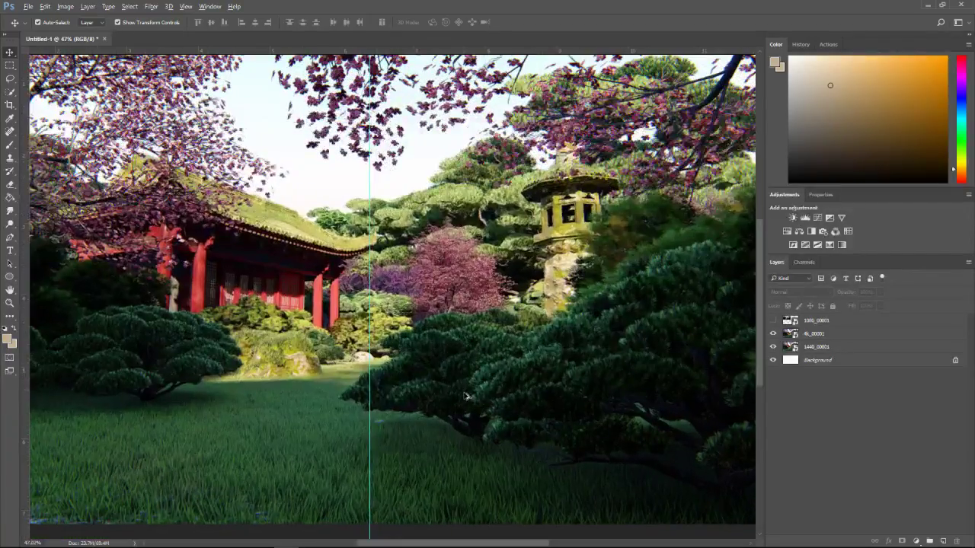
alt+scroll(573, 305, up, 4)
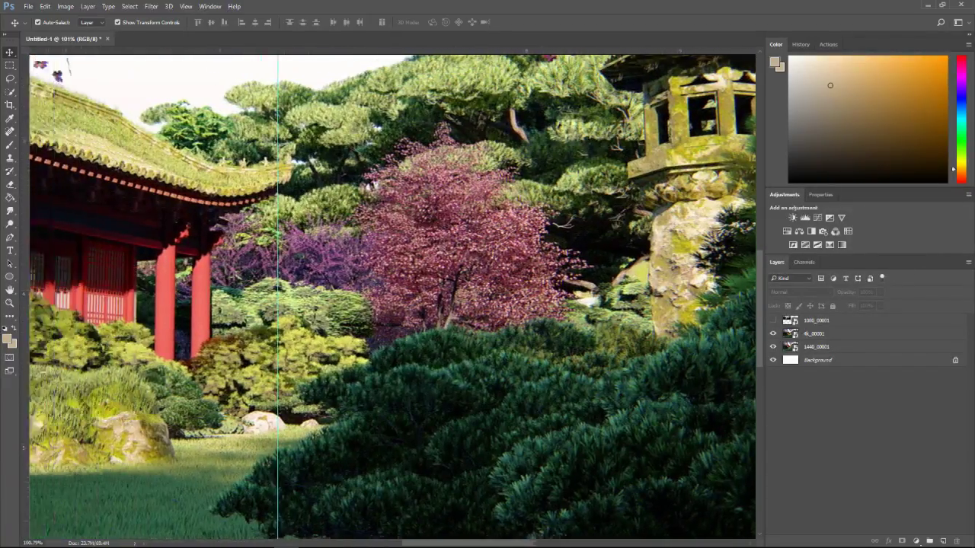
alt+scroll(425, 408, down, 2)
alt+scroll(424, 407, down, 2)
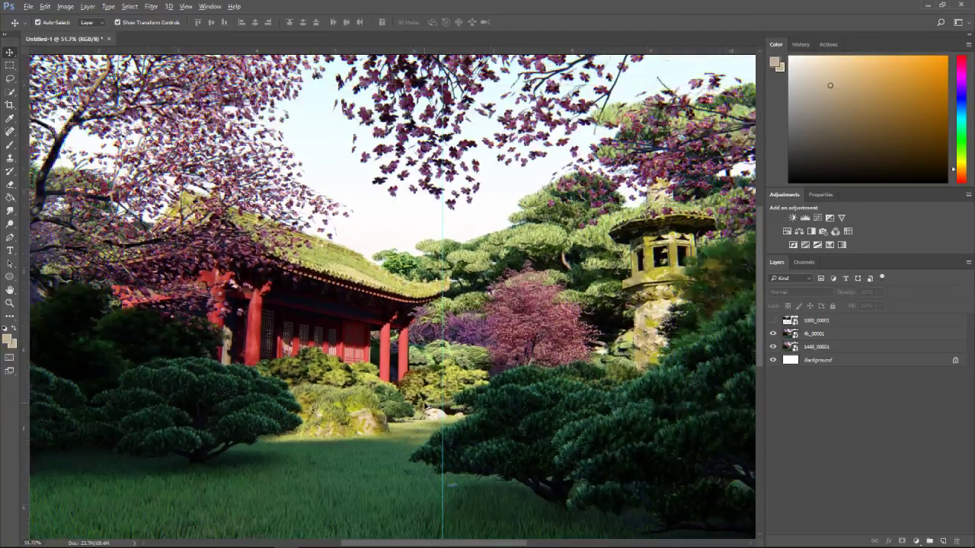
alt+scroll(424, 407, down, 2)
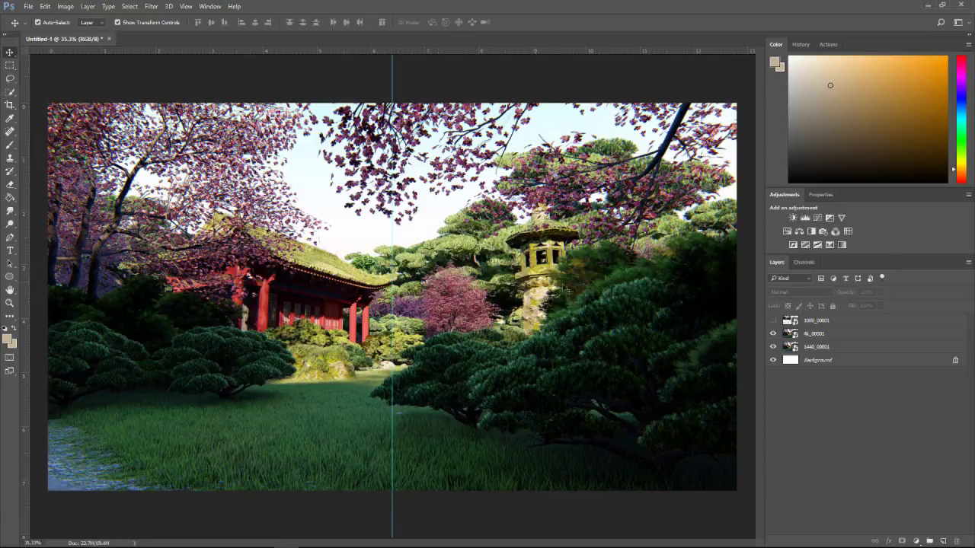
alt+scroll(448, 305, up, 5)
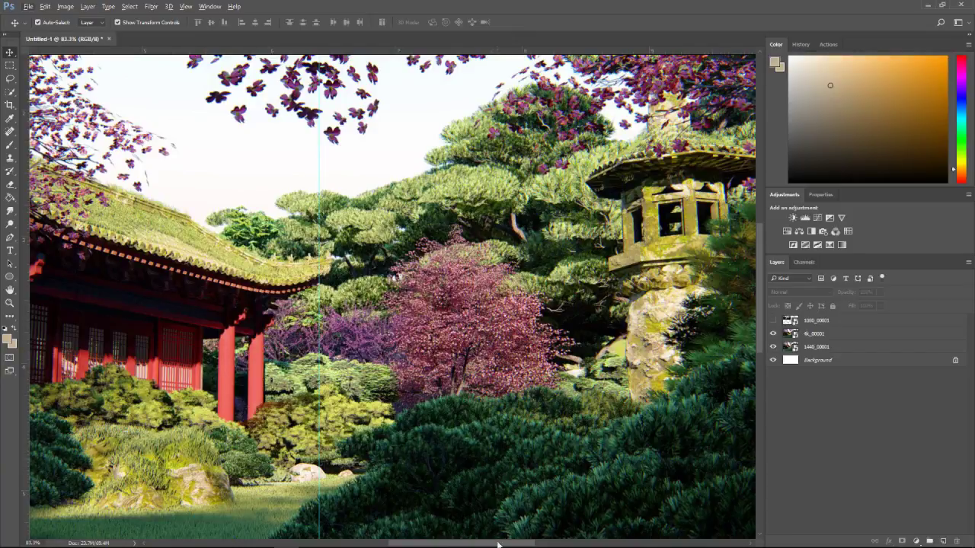
drag(501, 544, 482, 545)
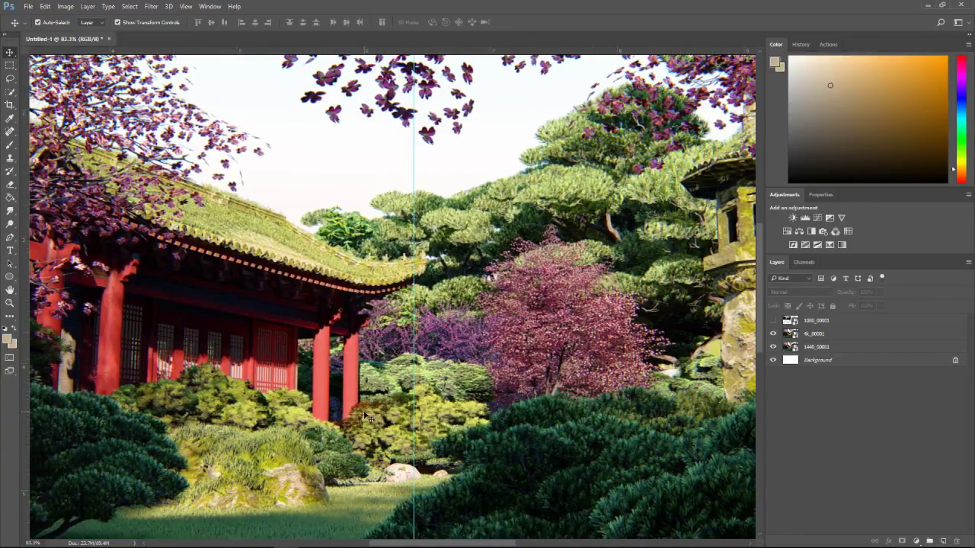
mouse_move(101, 531)
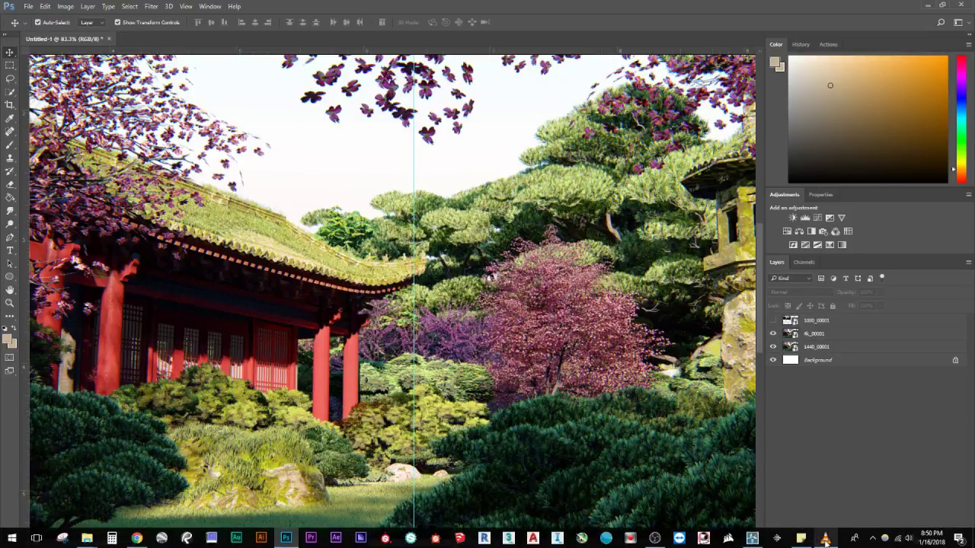
Bring VLC forward and restart 4K Variations.mp4 from the beginning
click(824, 540)
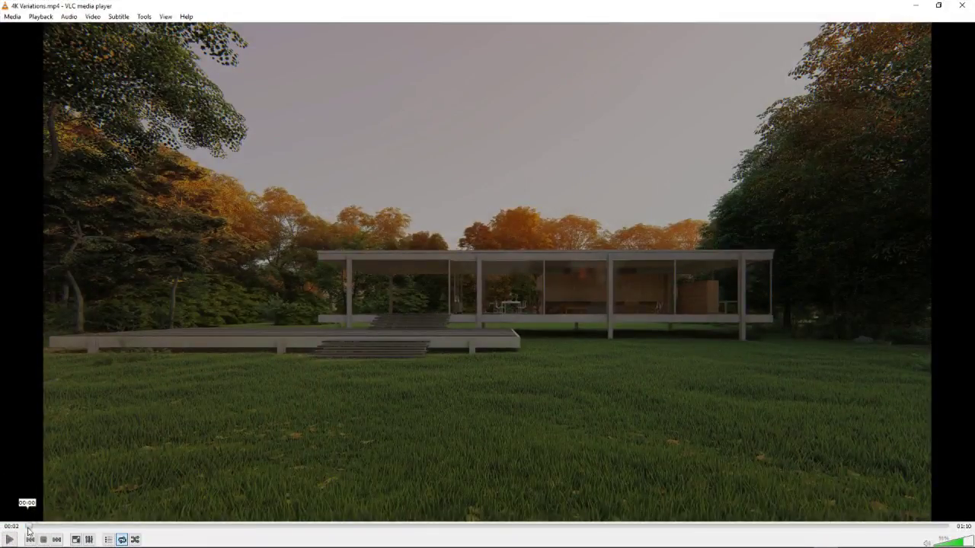
click(46, 540)
click(12, 540)
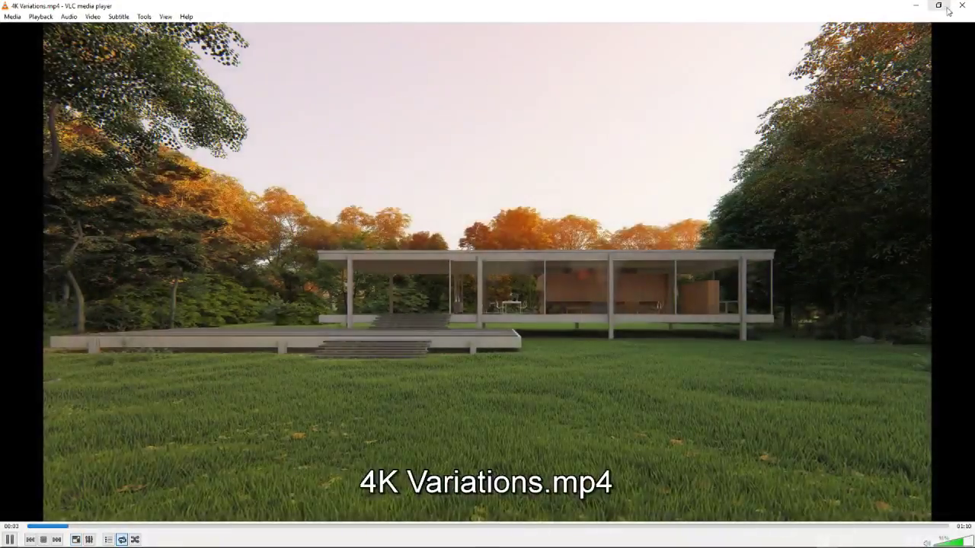
Close VLC, zoom Photoshop out to the whole garden comparison, then switch to Lumion
click(960, 6)
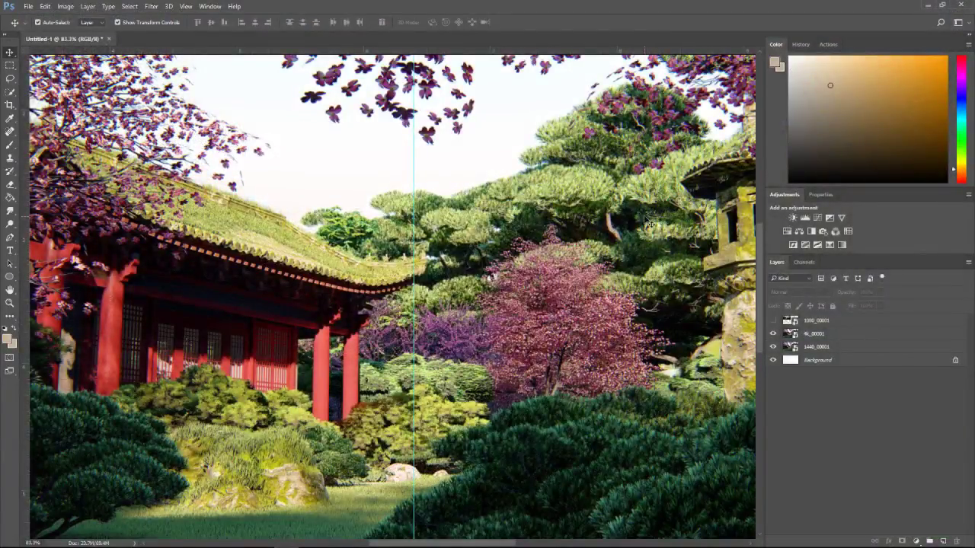
alt+scroll(584, 254, down, 5)
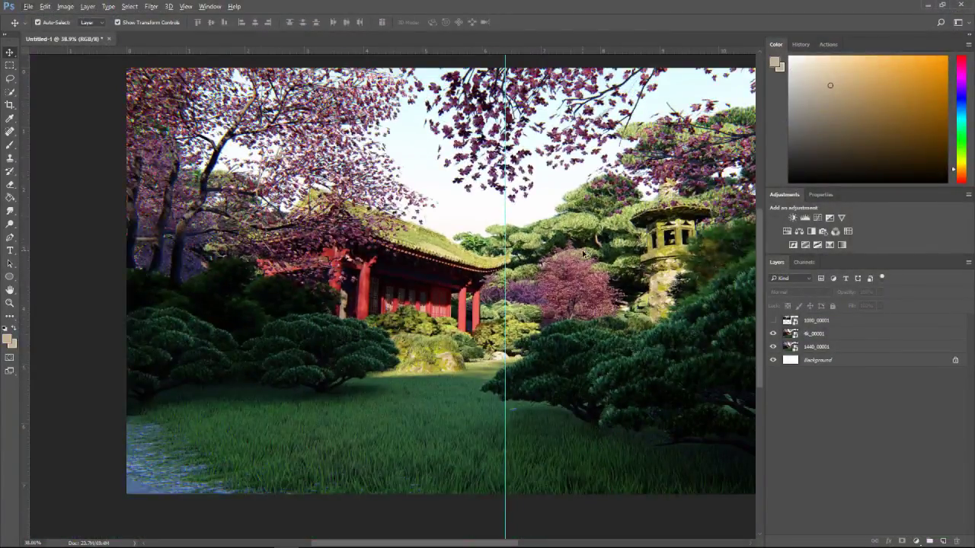
alt+scroll(584, 254, down, 2)
alt+scroll(533, 258, up, 1)
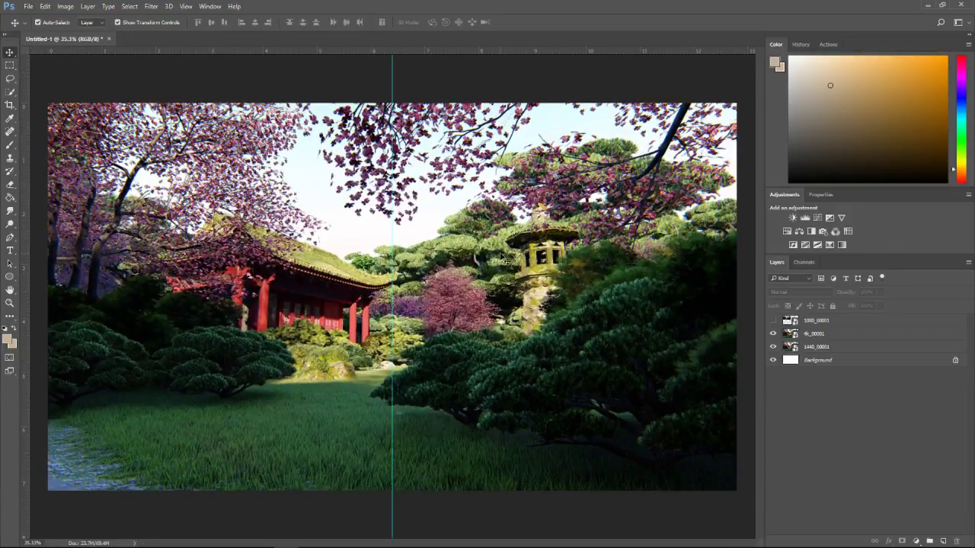
alt+scroll(503, 259, down, 1)
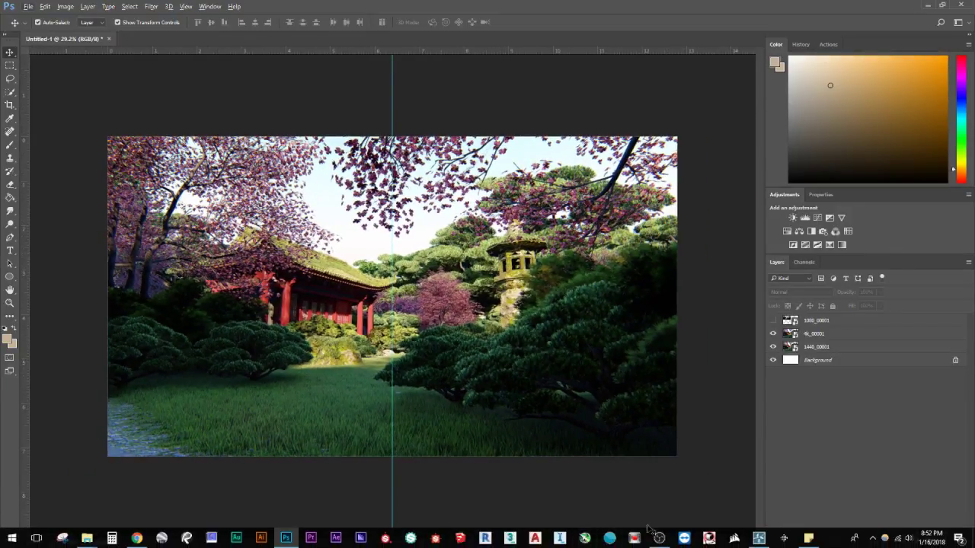
click(759, 538)
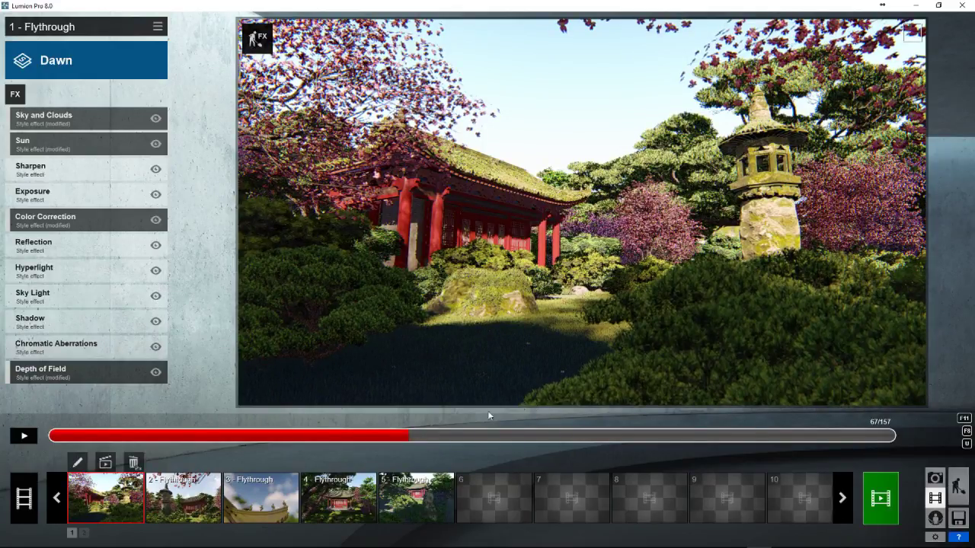
Move the Flythrough playhead to frame 69 and bring up the Render Movie image-sequence settings
drag(408, 436, 421, 441)
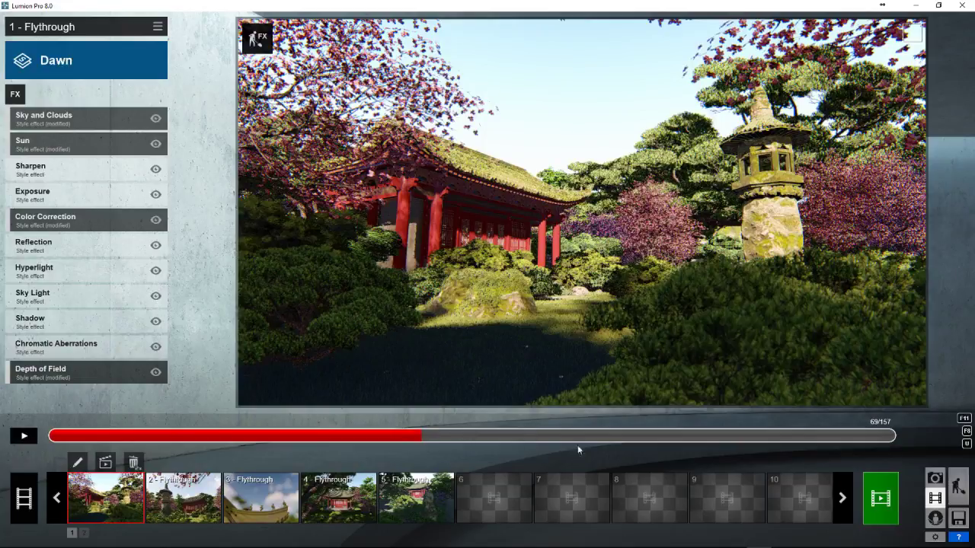
click(879, 497)
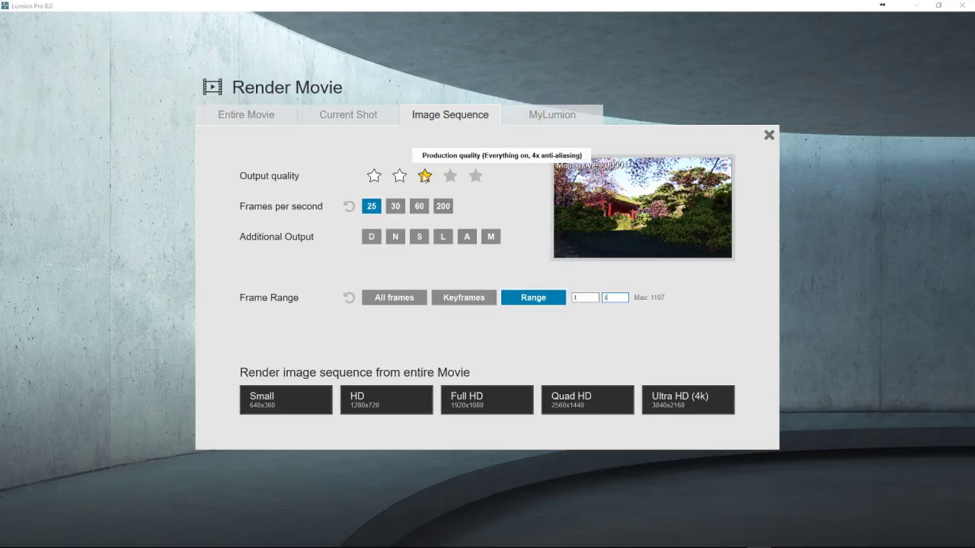
click(475, 176)
click(426, 177)
click(449, 176)
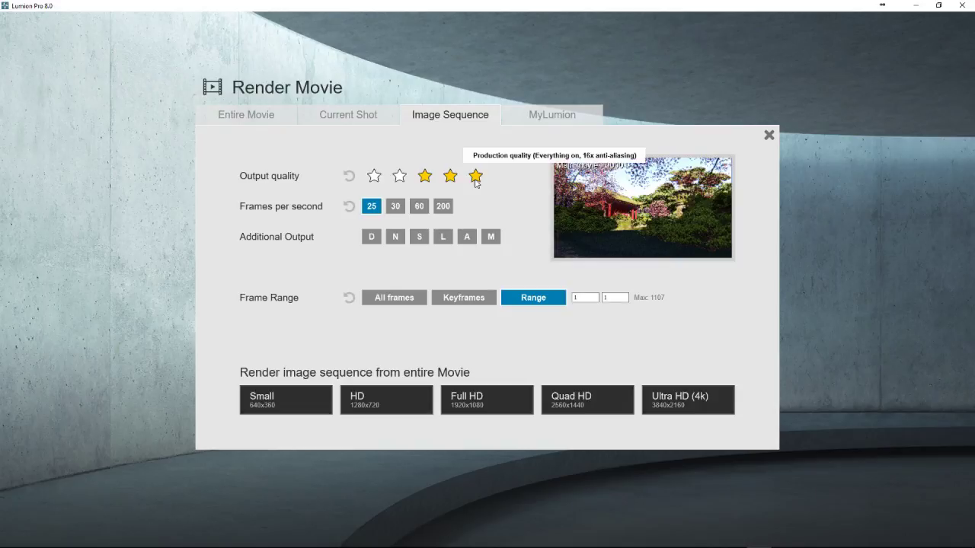
click(427, 177)
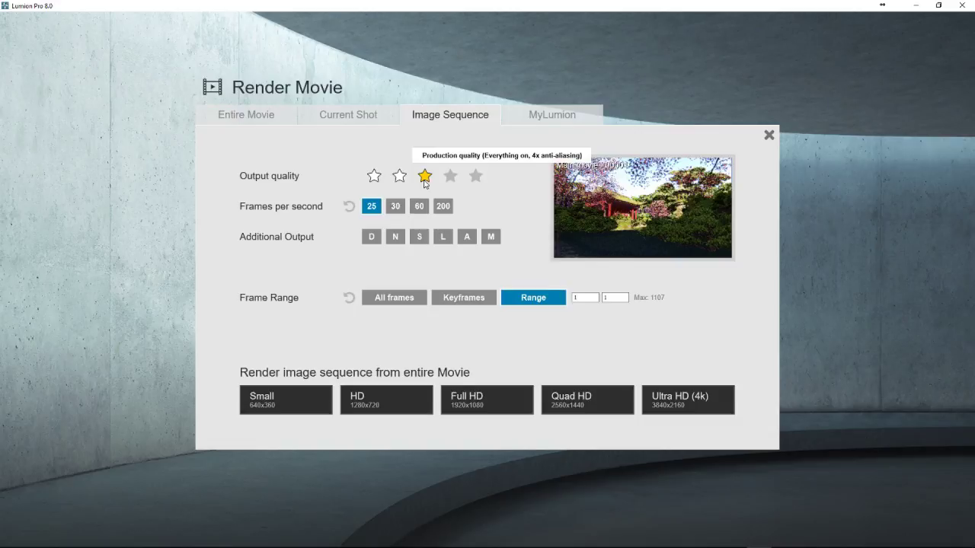
click(451, 176)
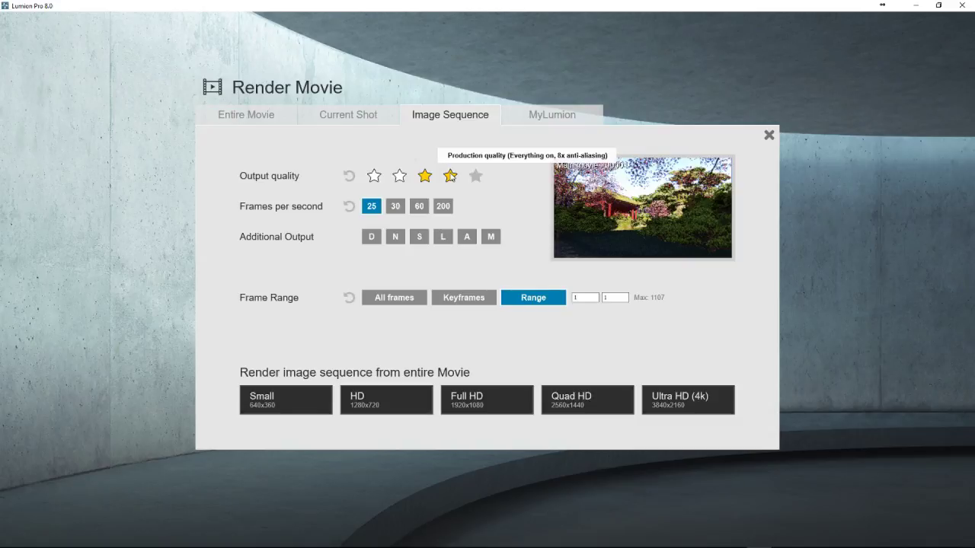
click(476, 177)
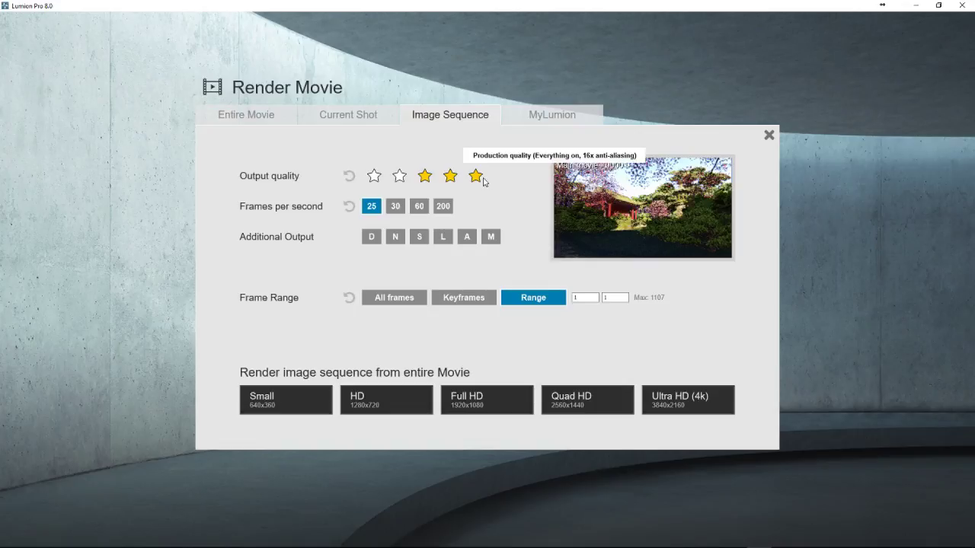
click(659, 398)
click(841, 511)
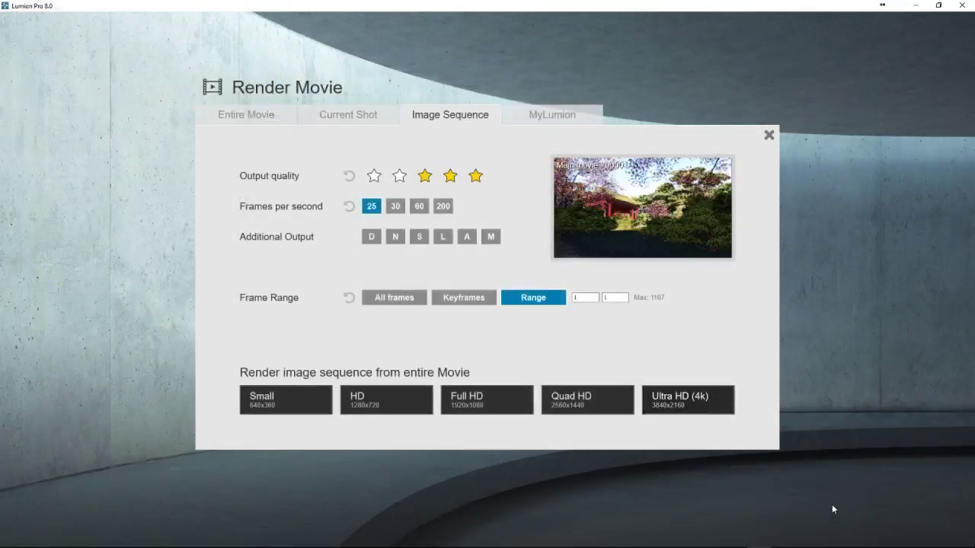
click(431, 178)
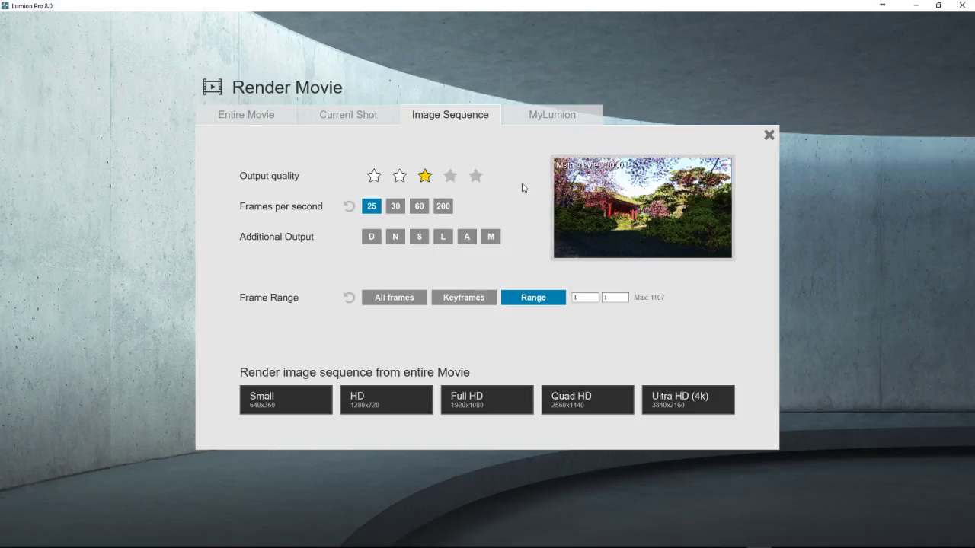
Try five and four output-quality stars, settle back on three, and close Render Movie
click(475, 176)
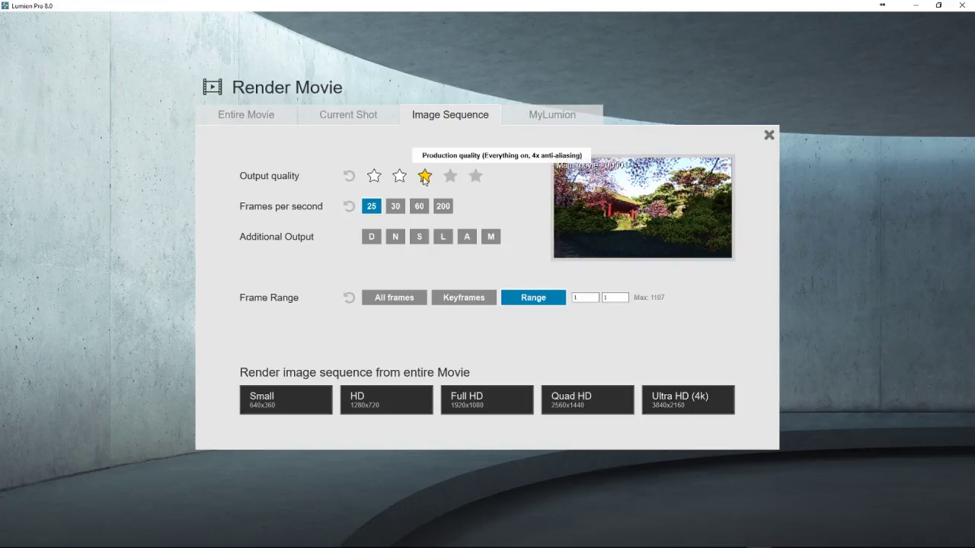
click(446, 180)
click(424, 176)
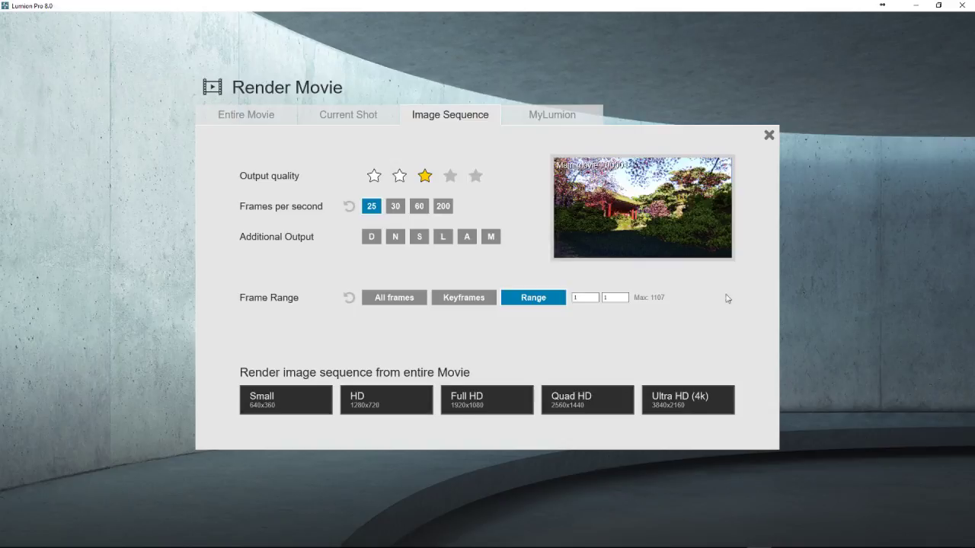
click(769, 134)
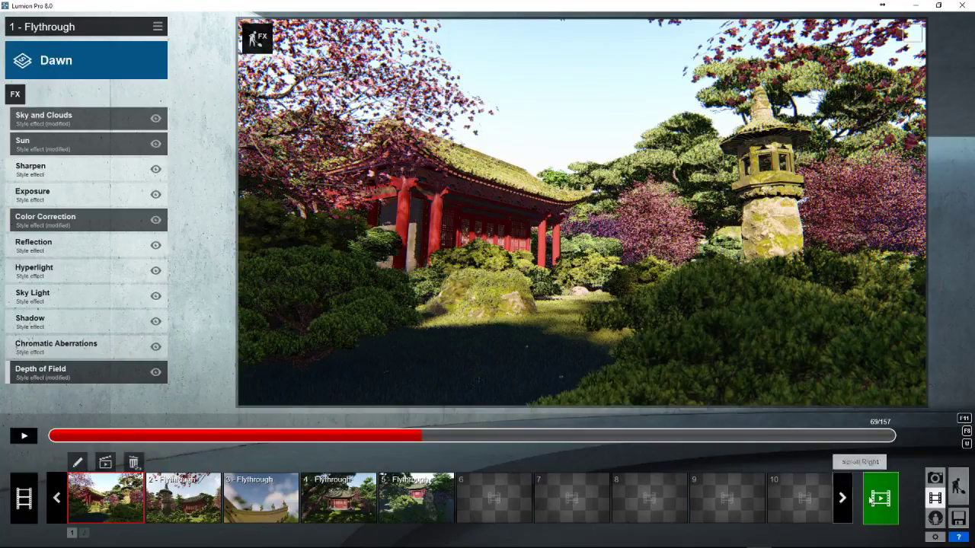
click(877, 499)
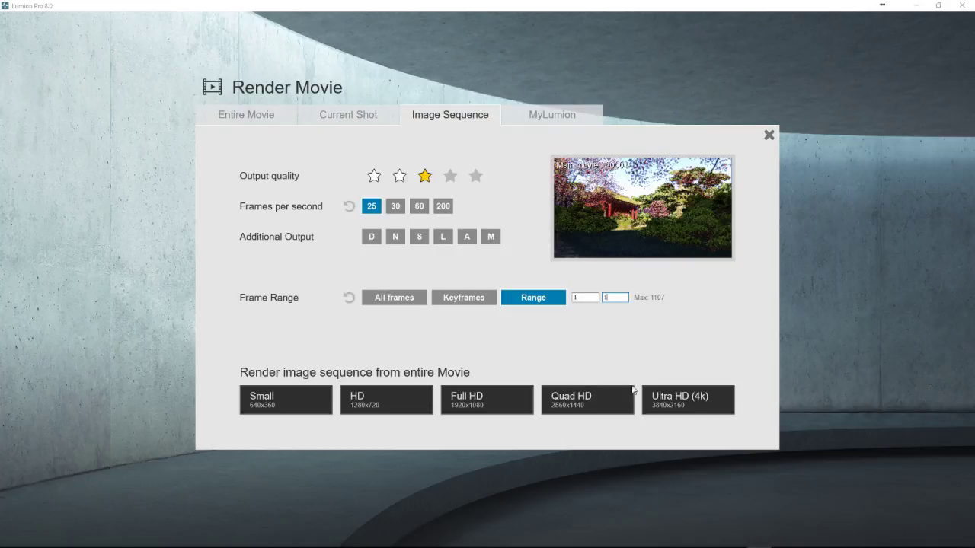
click(827, 210)
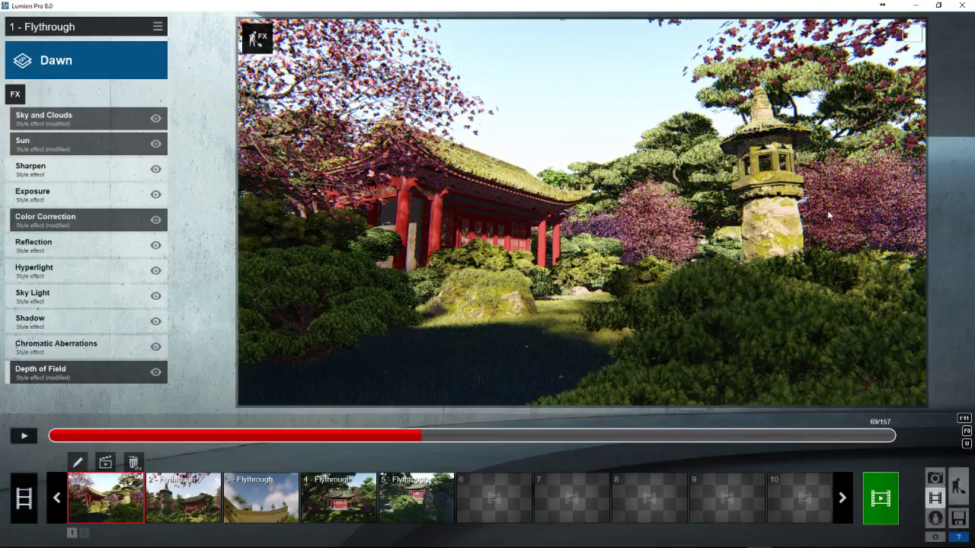